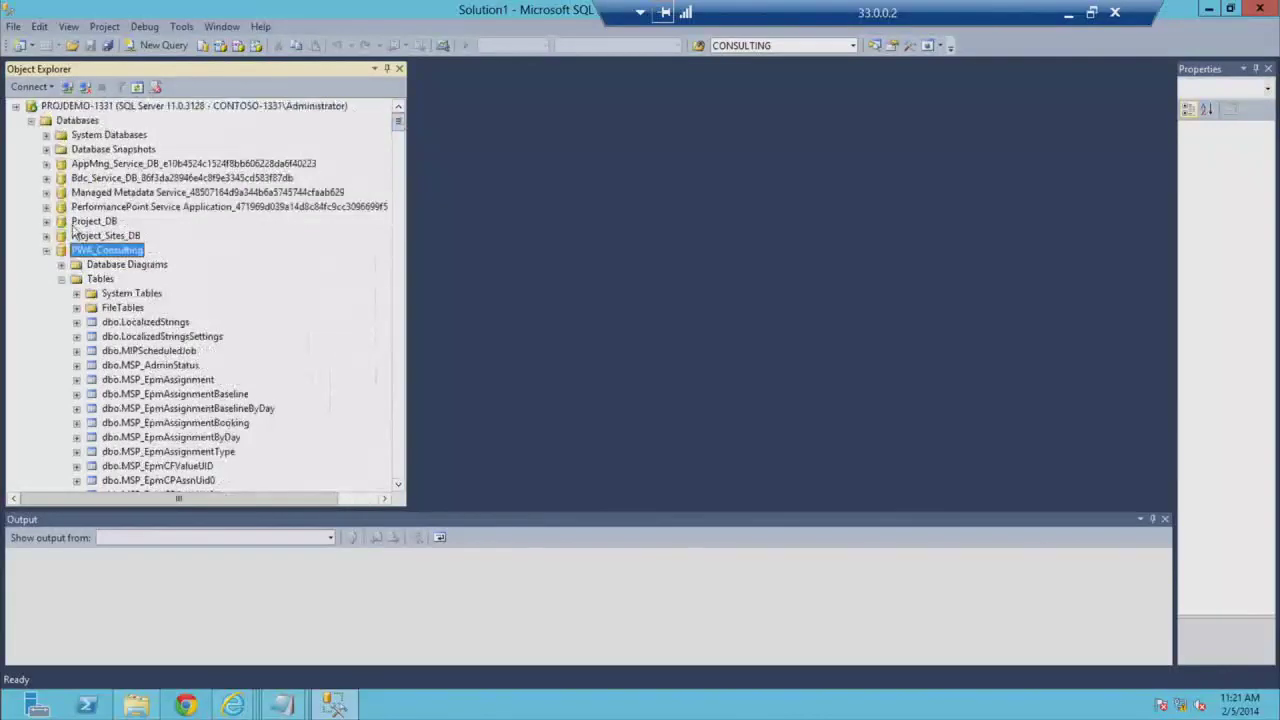
# Step: Collapse PWA_Consulting, step through the PWA_CONSULTING_* and PWA_SERVICE_* databases, then minimize SSMS
pyautogui.click(46, 250)
pyautogui.click(107, 265)
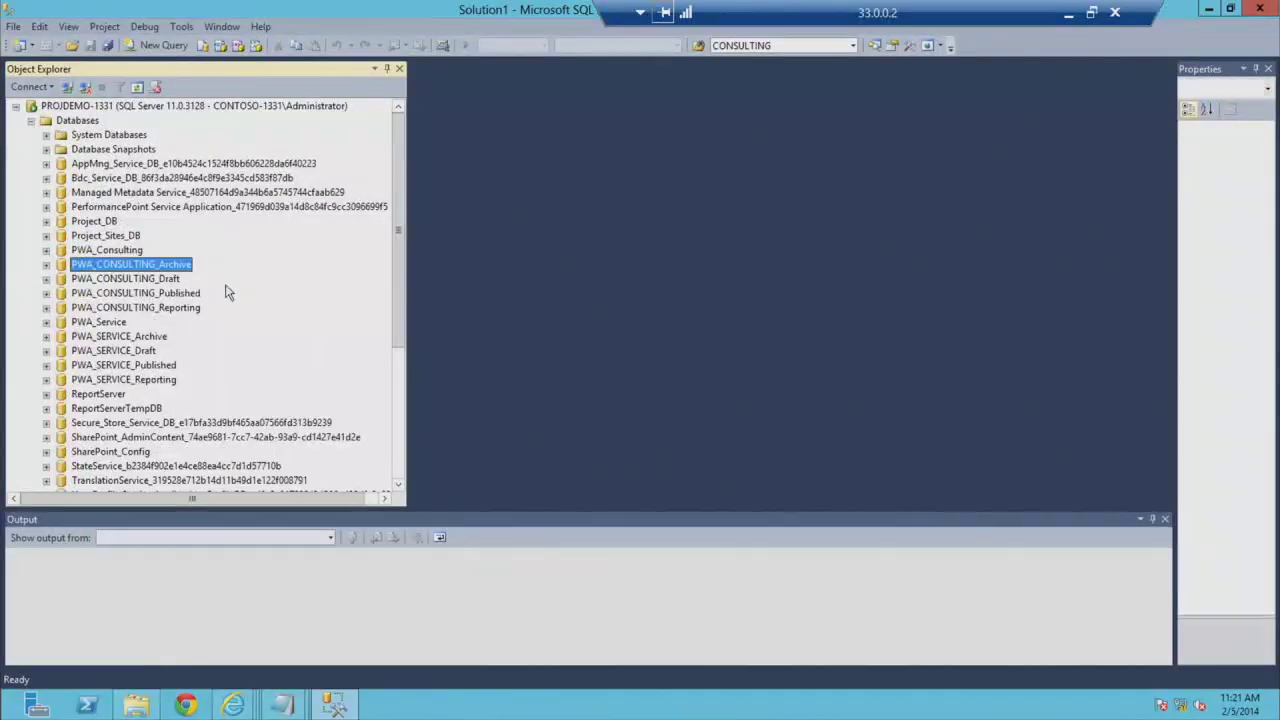
pyautogui.press('Down')
pyautogui.press('Down')
pyautogui.press('Down')
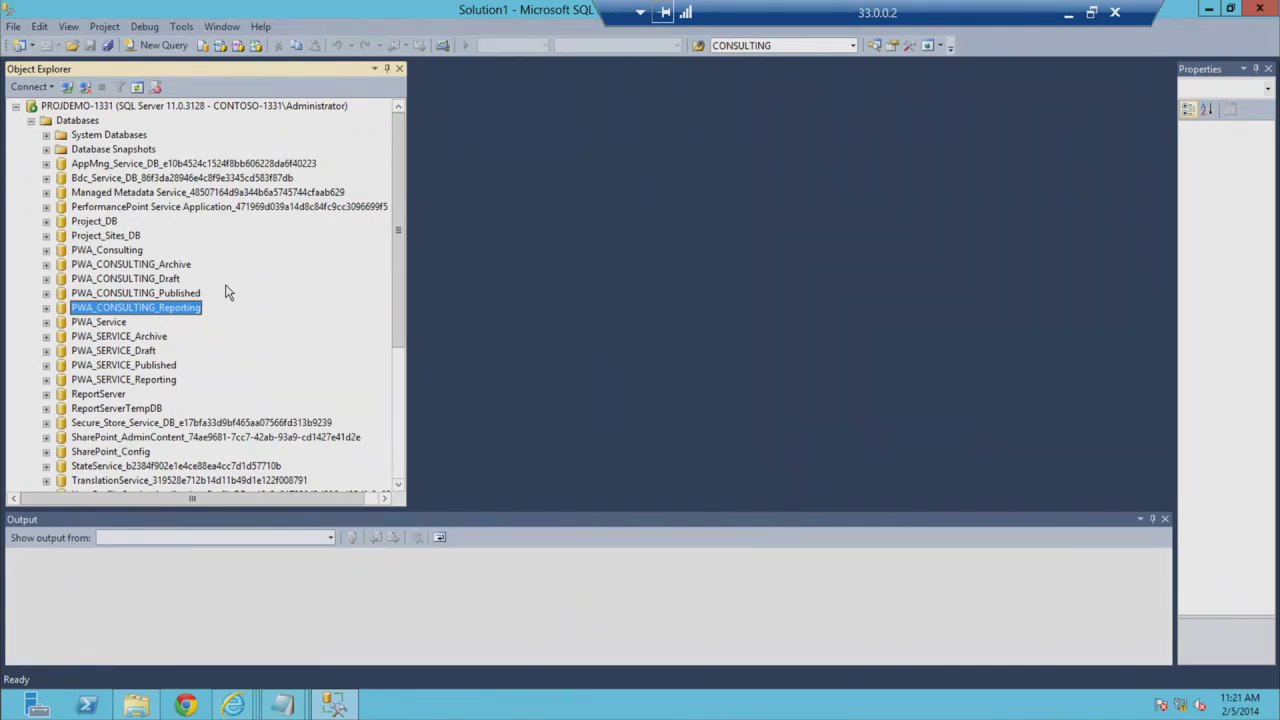
pyautogui.press('Down')
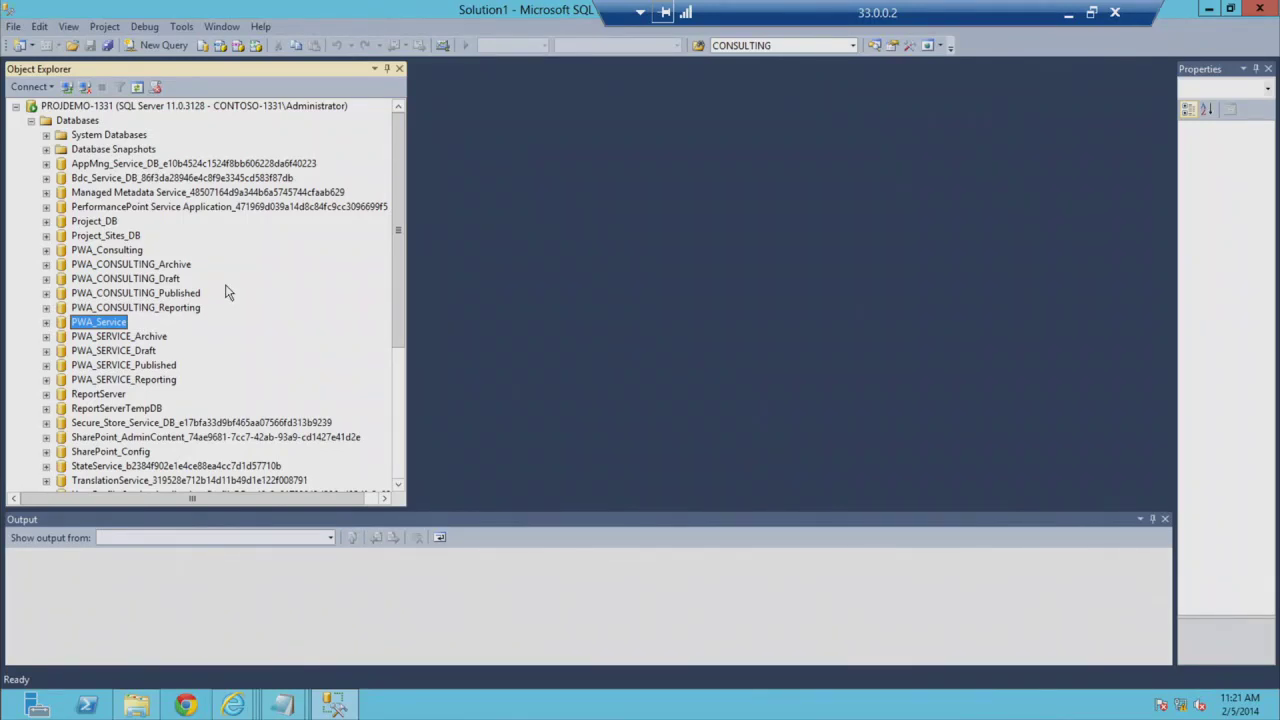
pyautogui.press('Down')
pyautogui.press('Down')
pyautogui.press('Down')
pyautogui.press('Down')
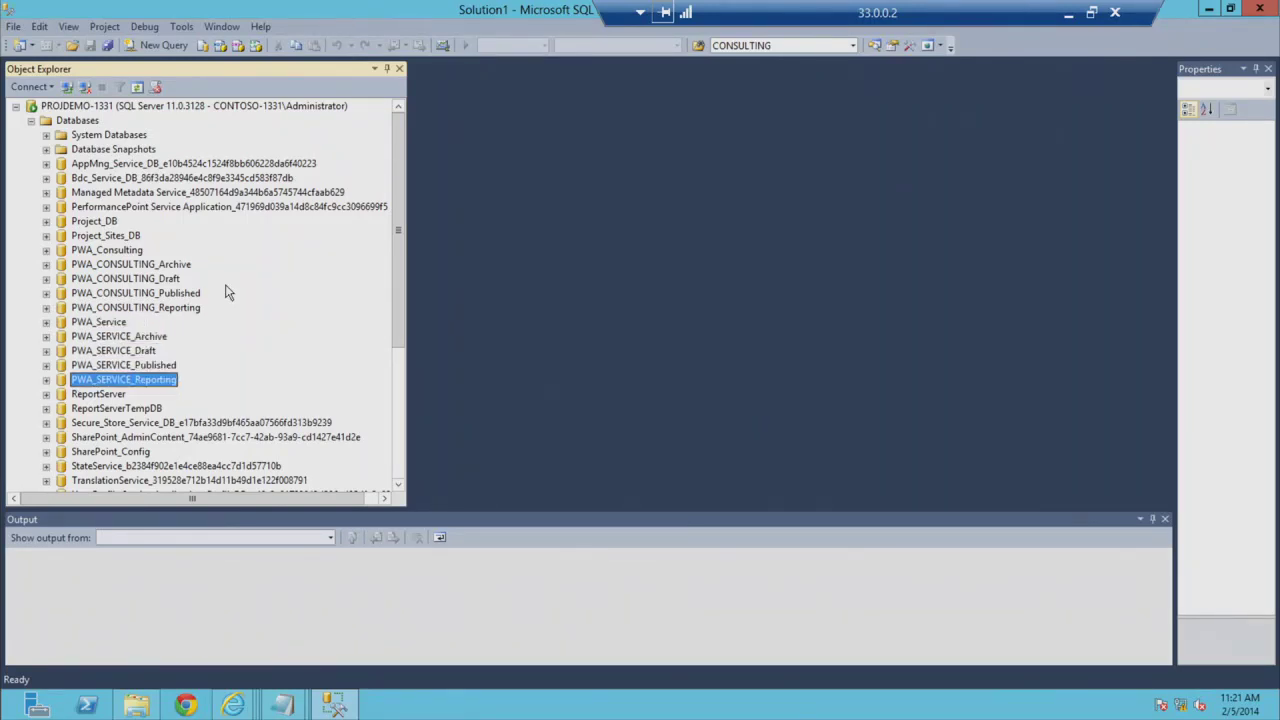
pyautogui.press('Up')
pyautogui.press('Up')
pyautogui.press('Up')
pyautogui.press('Up')
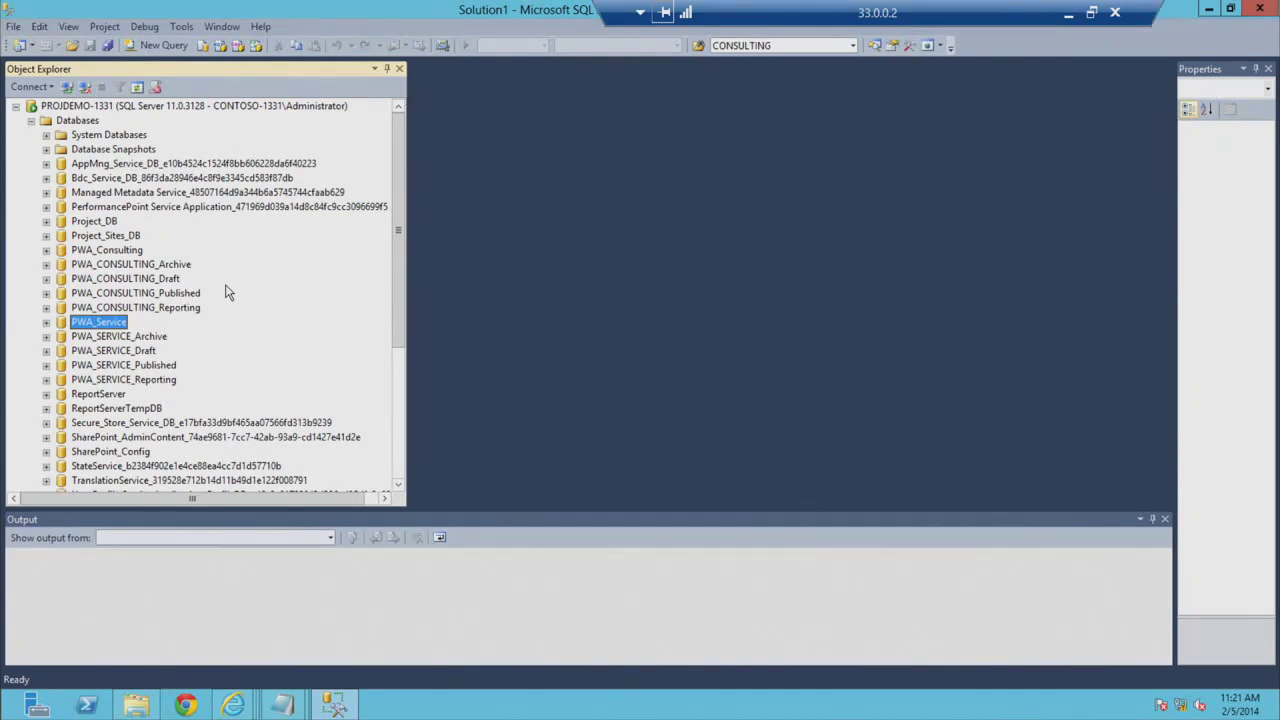
pyautogui.click(1208, 8)
# Step: Edit the desktop's UpgradePowerShell.ps1 script in PowerShell ISE
pyautogui.click(32, 290)
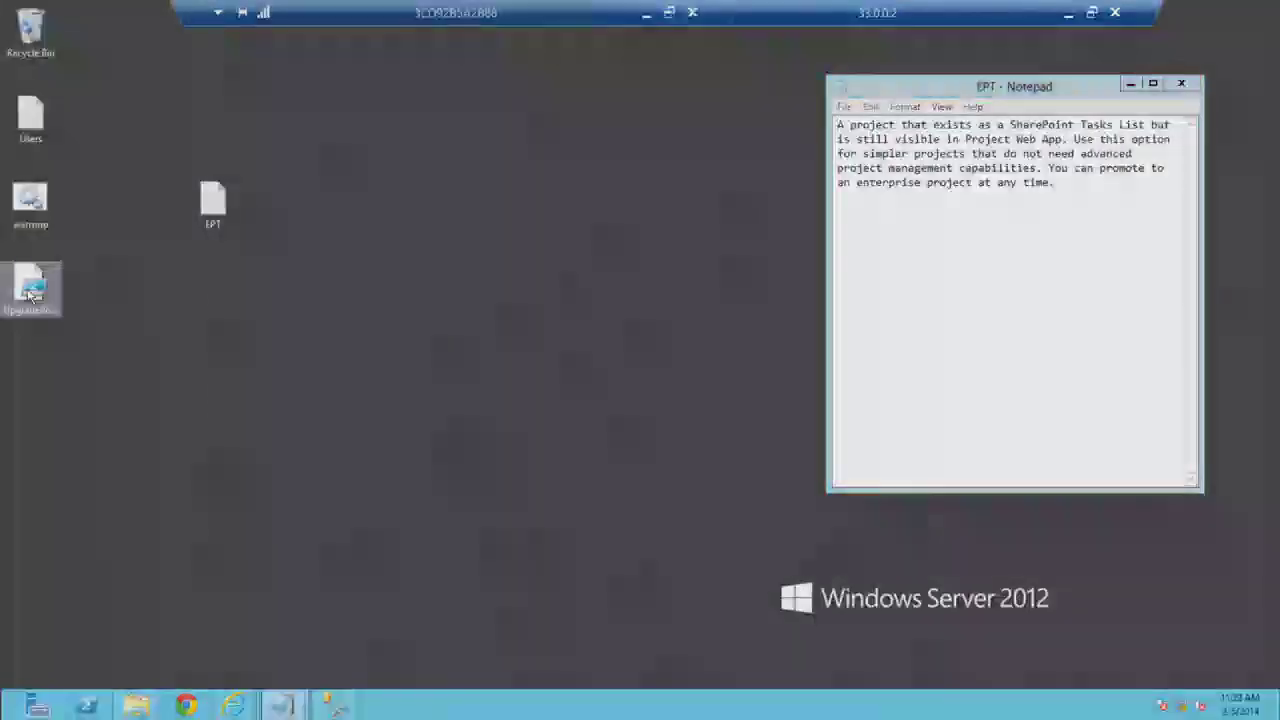
pyautogui.rightClick(32, 292)
pyautogui.click(89, 333)
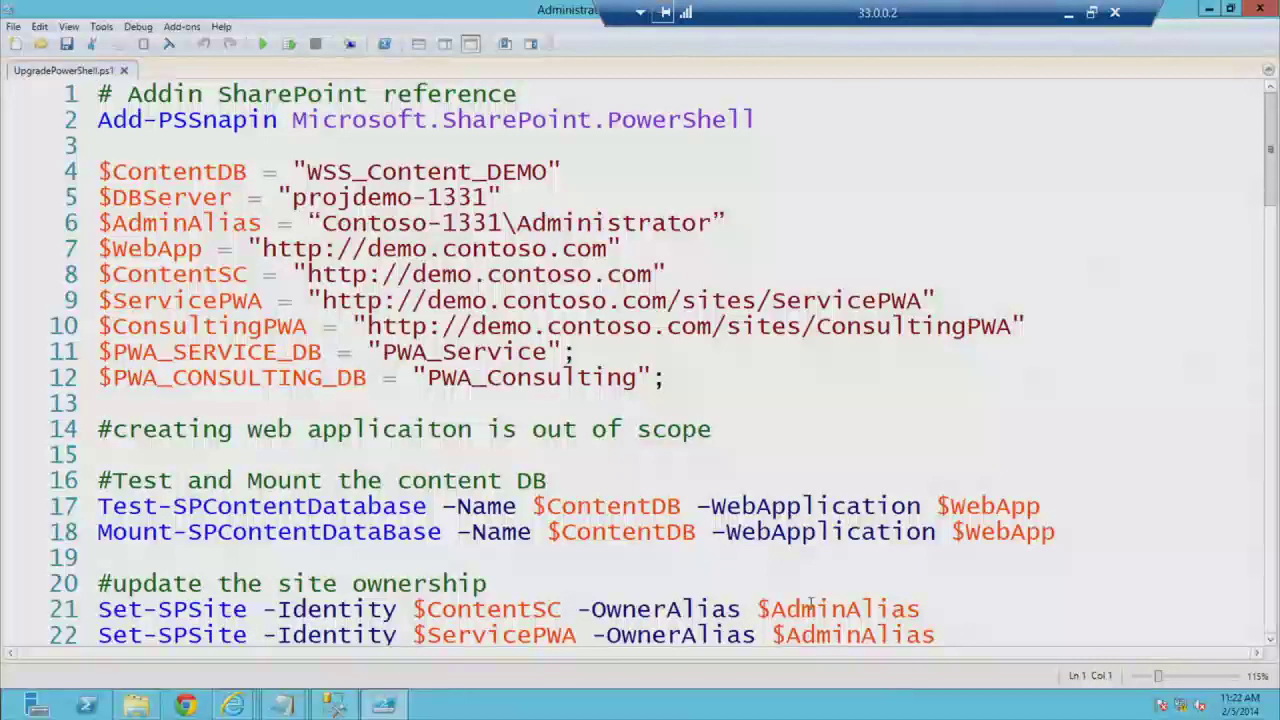
pyautogui.moveTo(1044, 507); pyautogui.dragTo(213, 545)
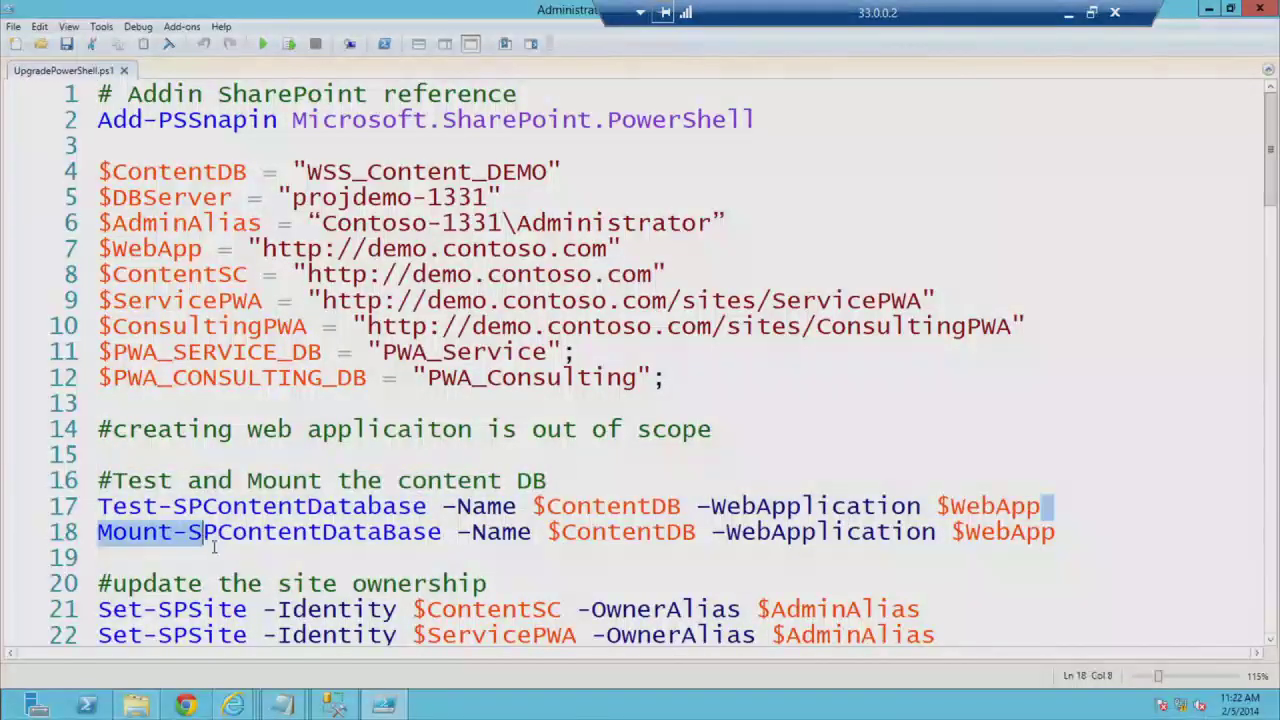
pyautogui.scroll(-3, 257, 573)
pyautogui.moveTo(980, 428); pyautogui.dragTo(106, 378)
pyautogui.scroll(-5, 241, 476)
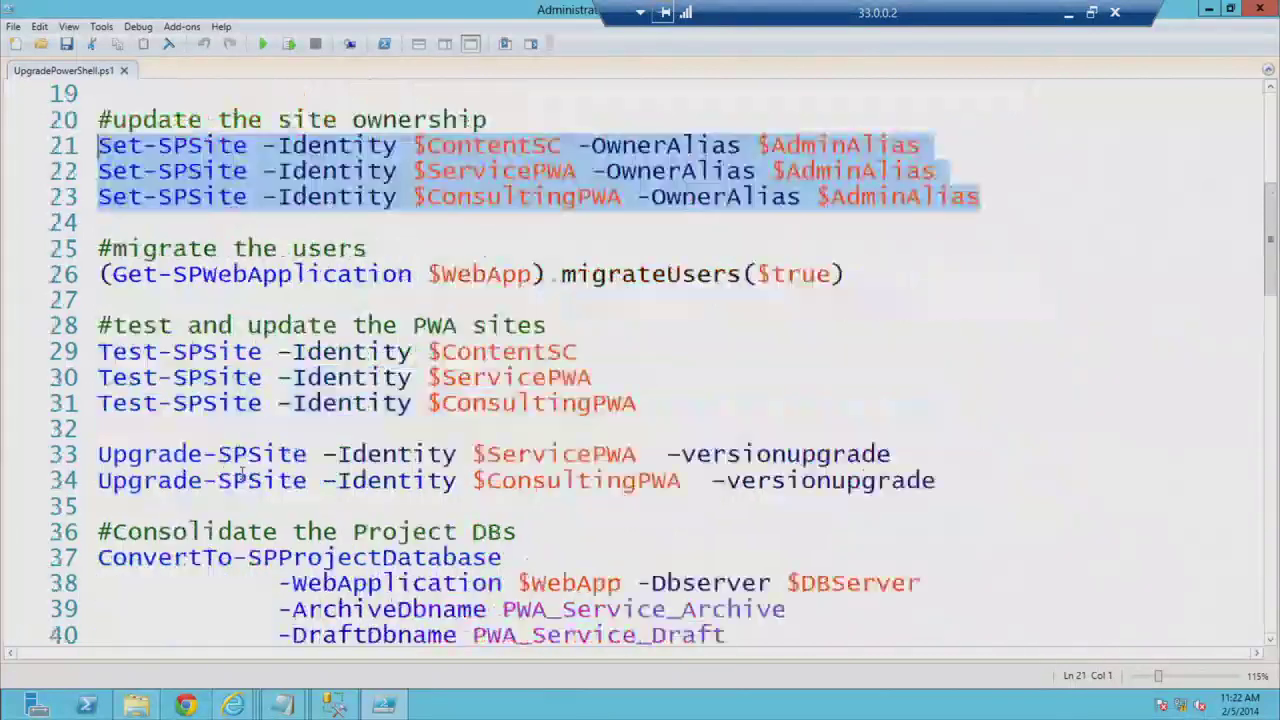
pyautogui.moveTo(844, 119); pyautogui.dragTo(383, 119)
pyautogui.moveTo(638, 248); pyautogui.dragTo(186, 198)
pyautogui.moveTo(944, 340); pyautogui.dragTo(262, 286)
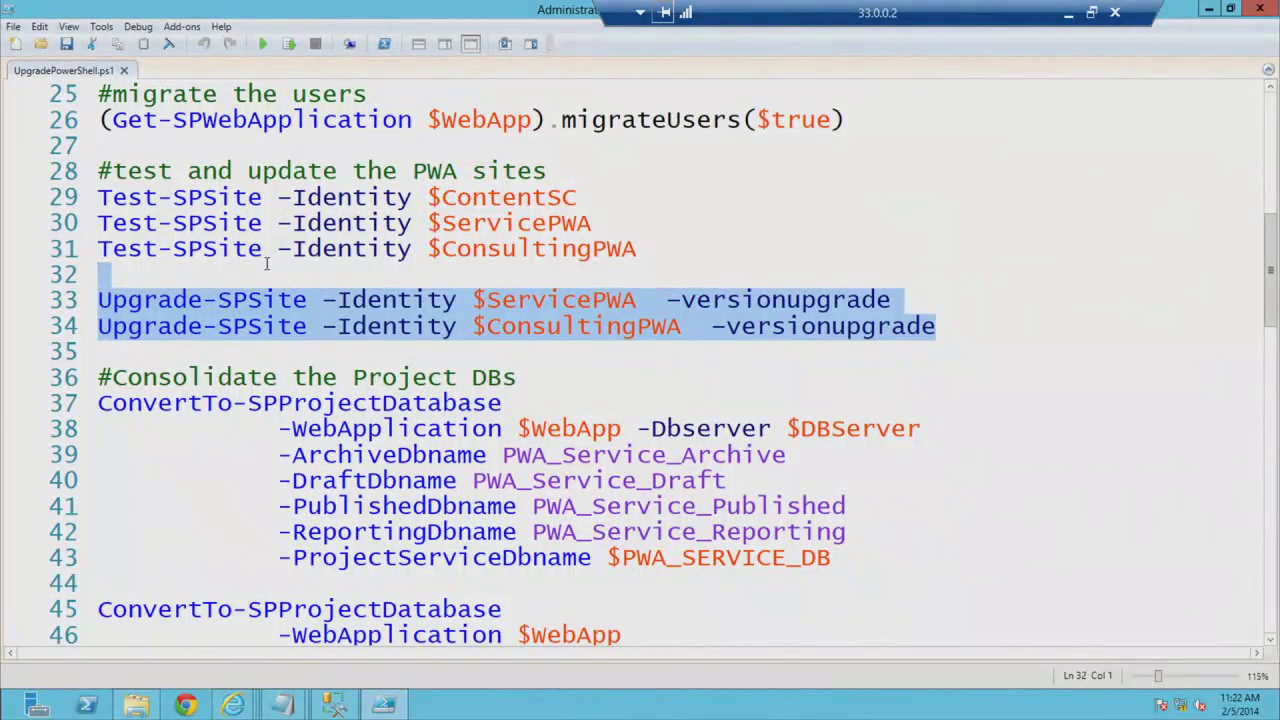
pyautogui.scroll(-3, 637, 423)
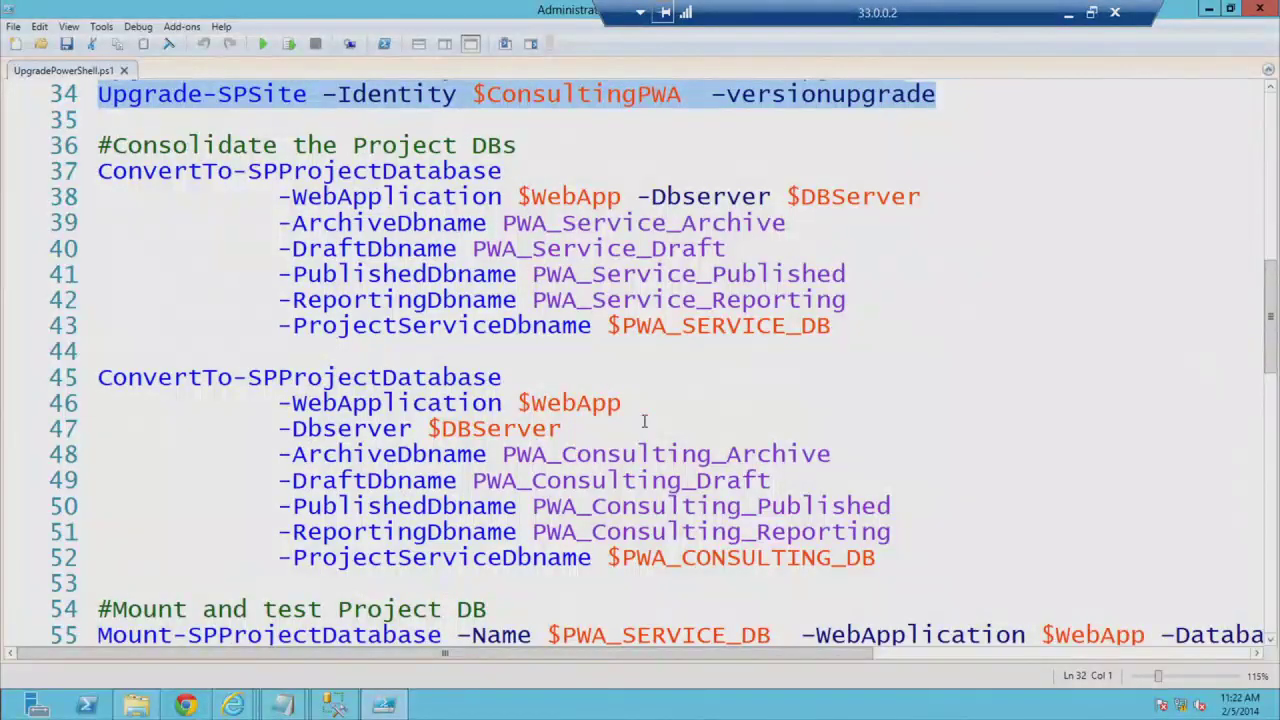
pyautogui.scroll(-5, 648, 421)
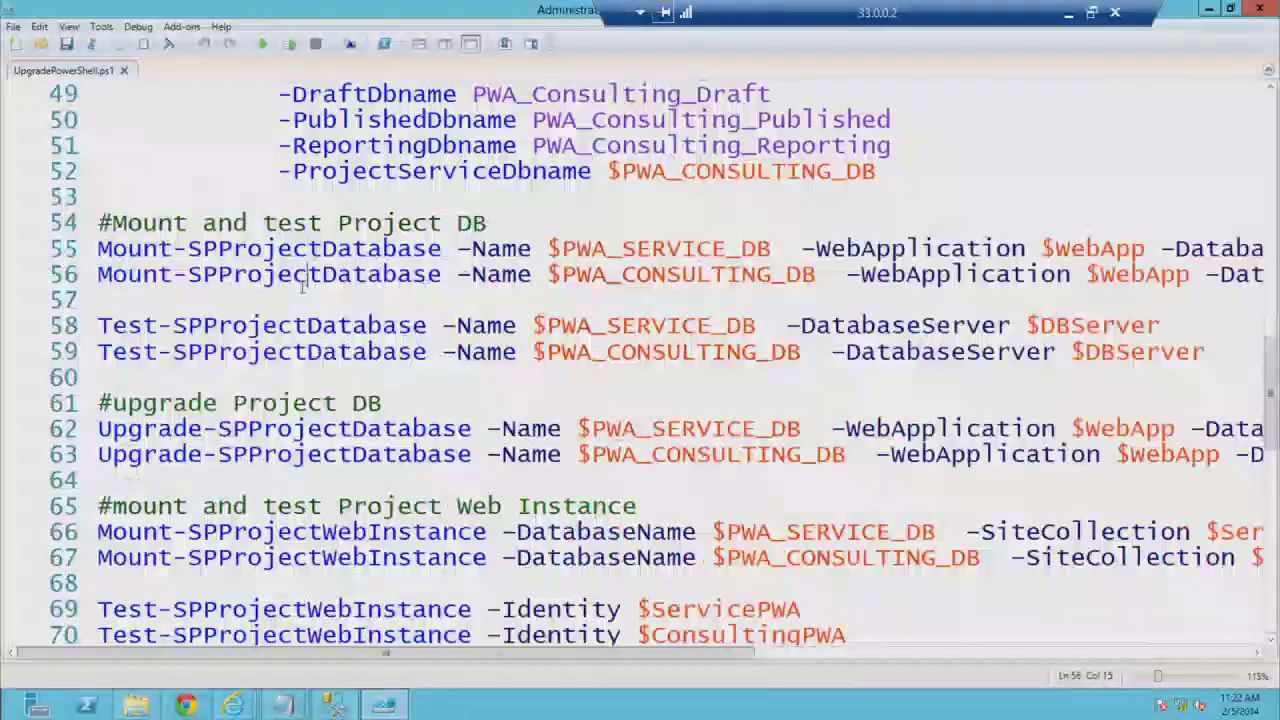
pyautogui.click(292, 351)
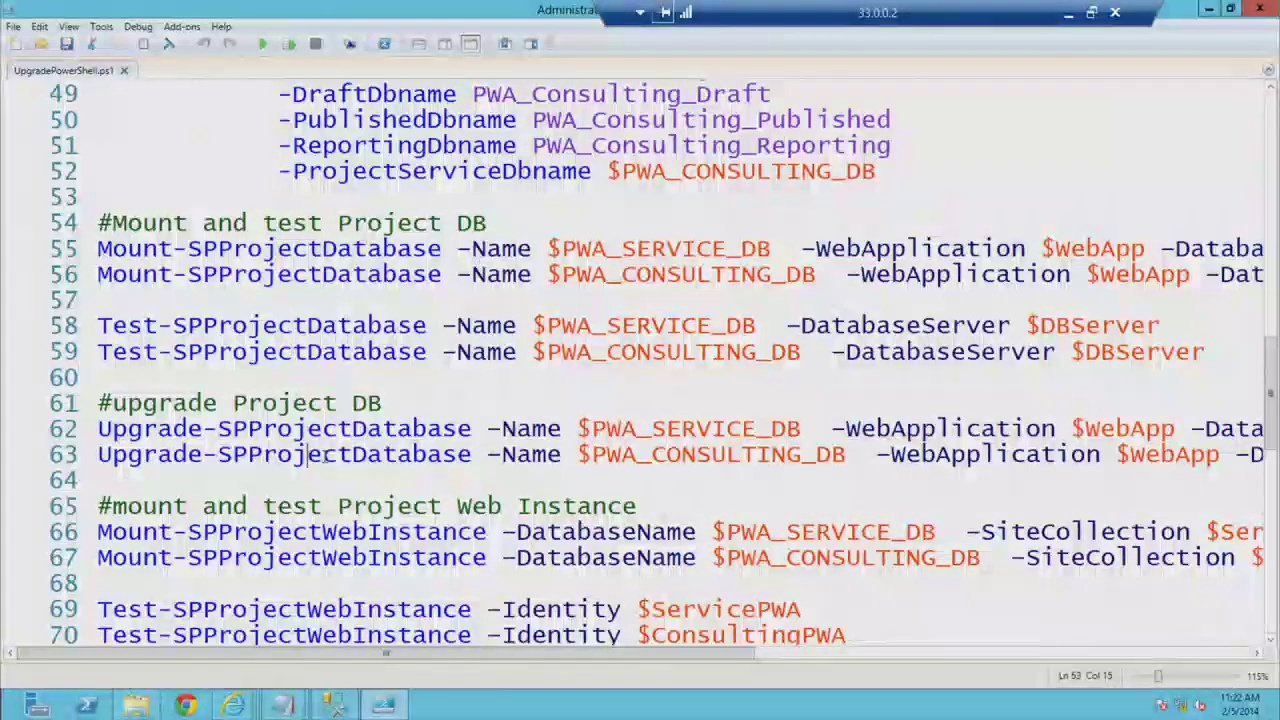
pyautogui.scroll(-4, 288, 205)
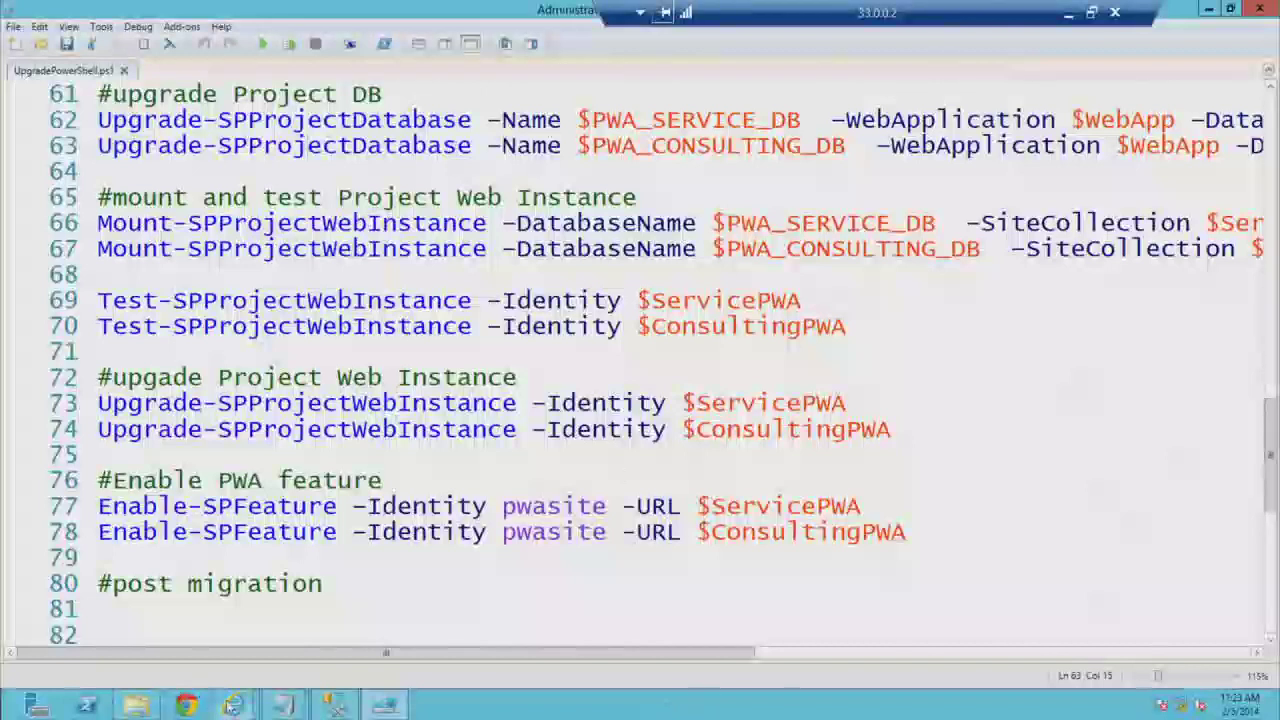
pyautogui.moveTo(232, 705)
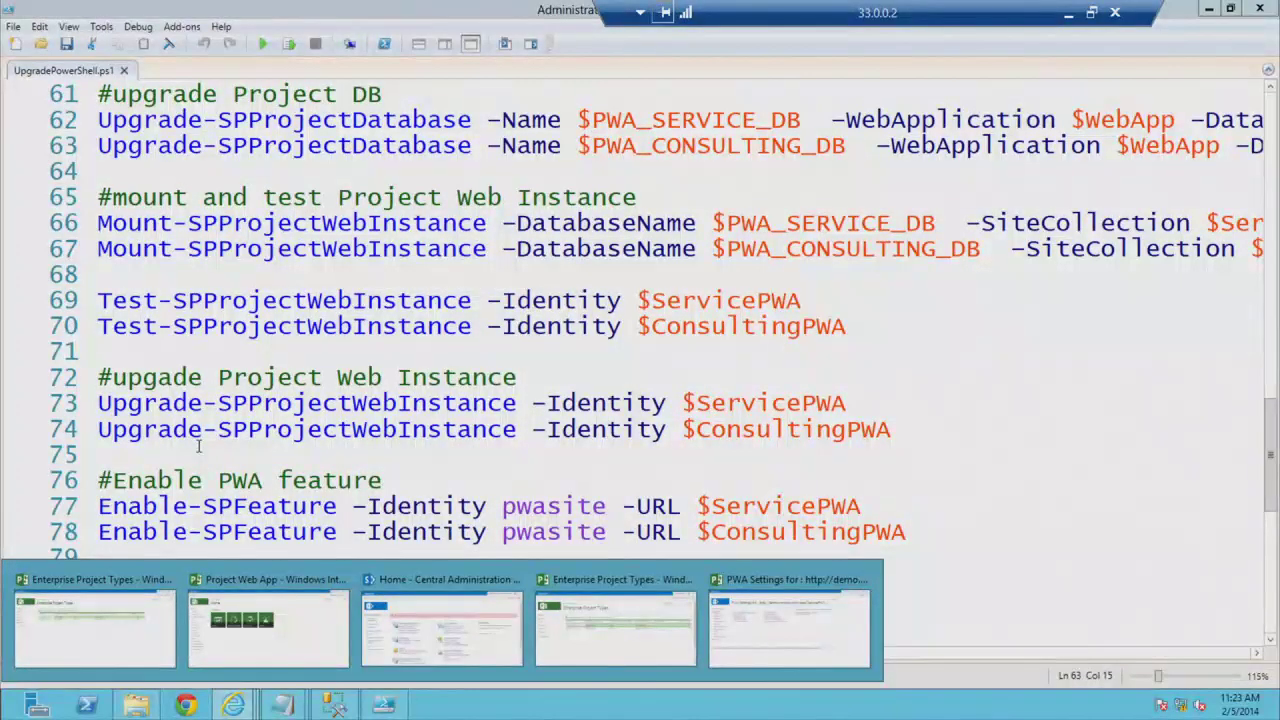
# Step: In Internet Explorer, list the new-project types offered by the Service site's Project Center
pyautogui.hotkey('alt', 'Tab')
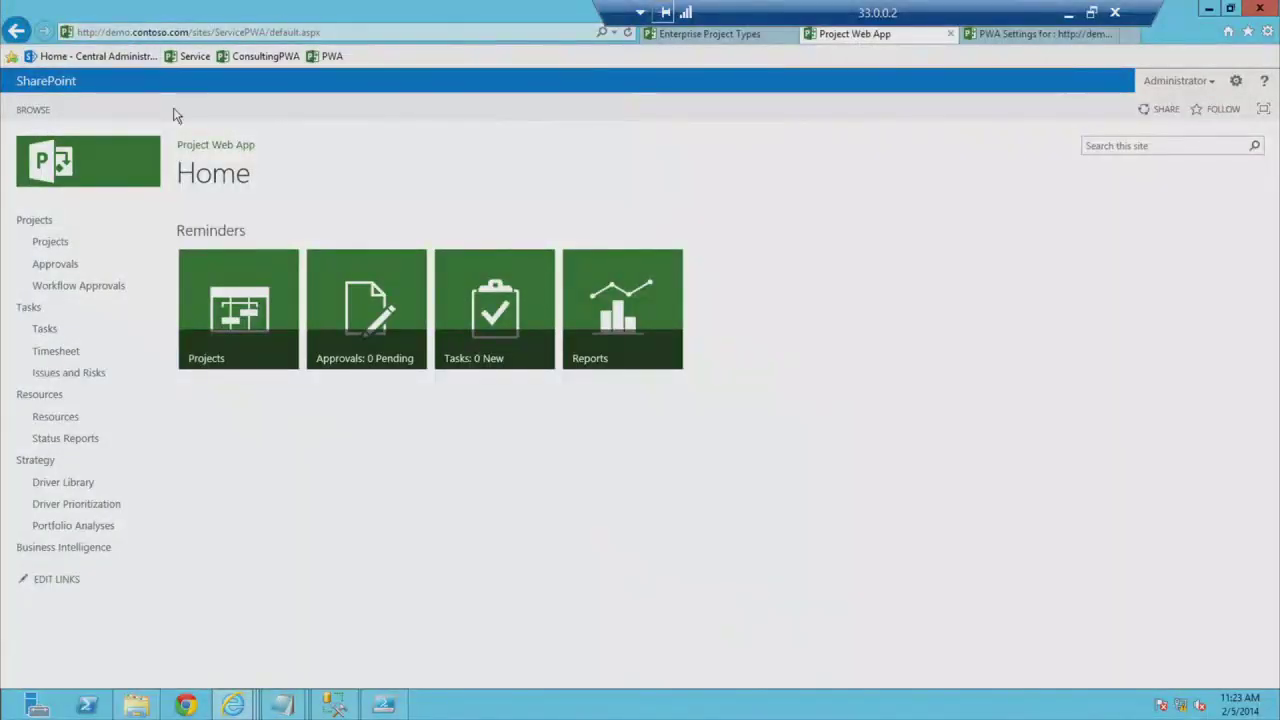
pyautogui.click(52, 241)
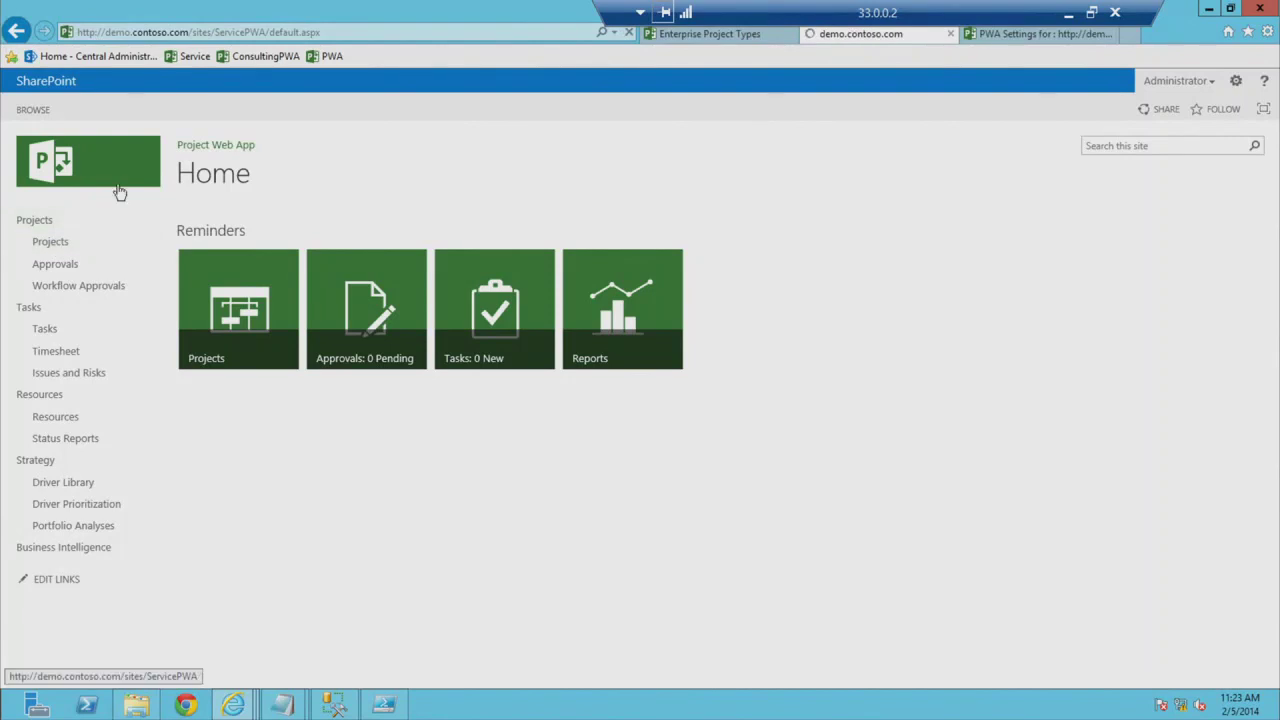
pyautogui.click(999, 38)
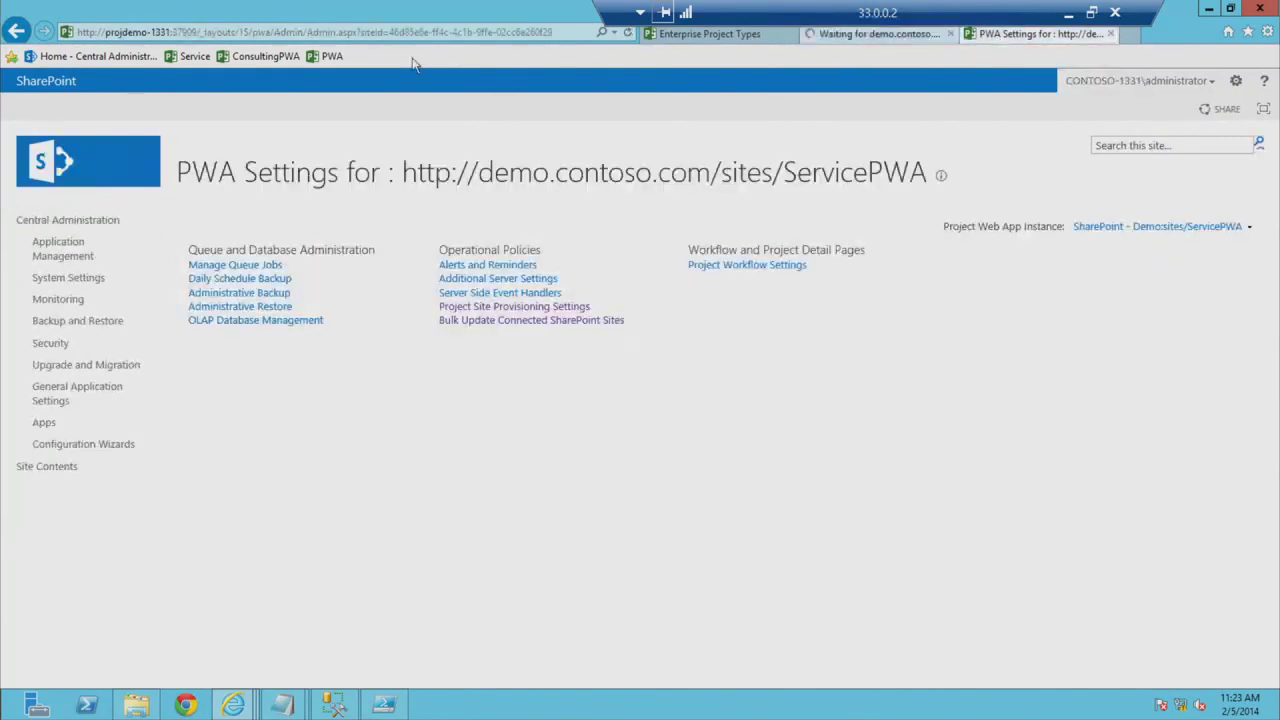
pyautogui.click(195, 60)
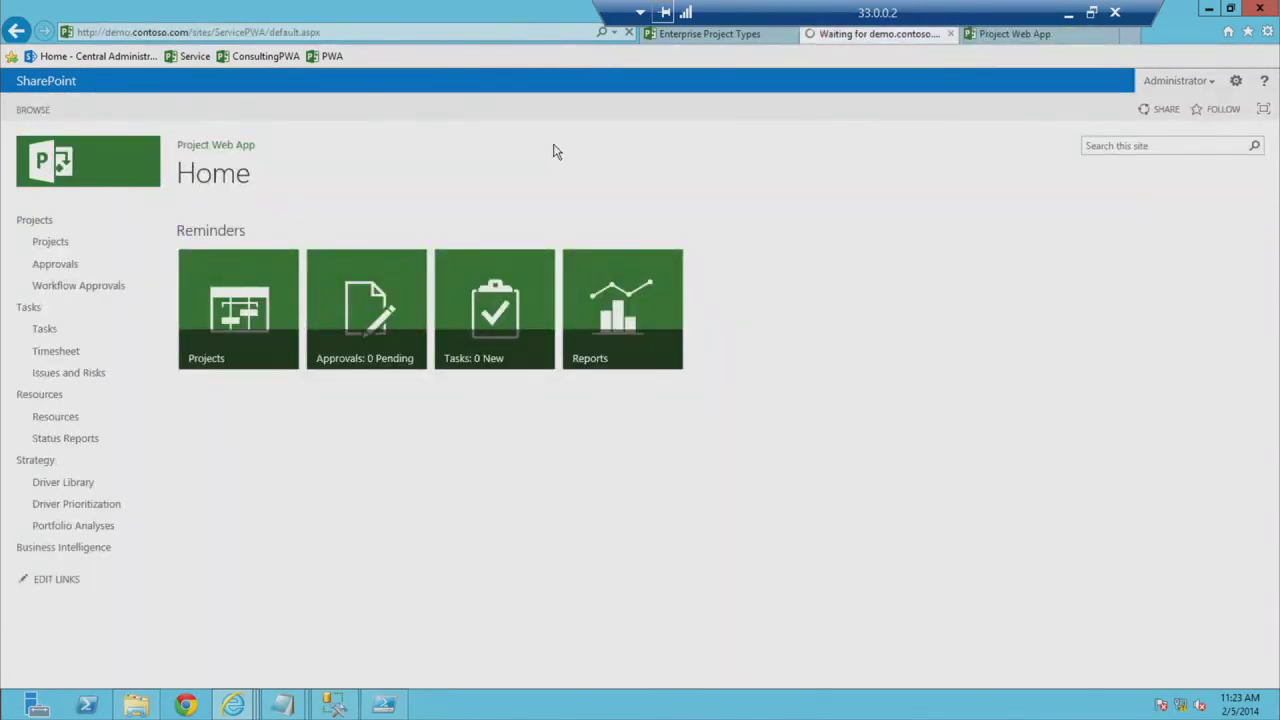
pyautogui.click(86, 236)
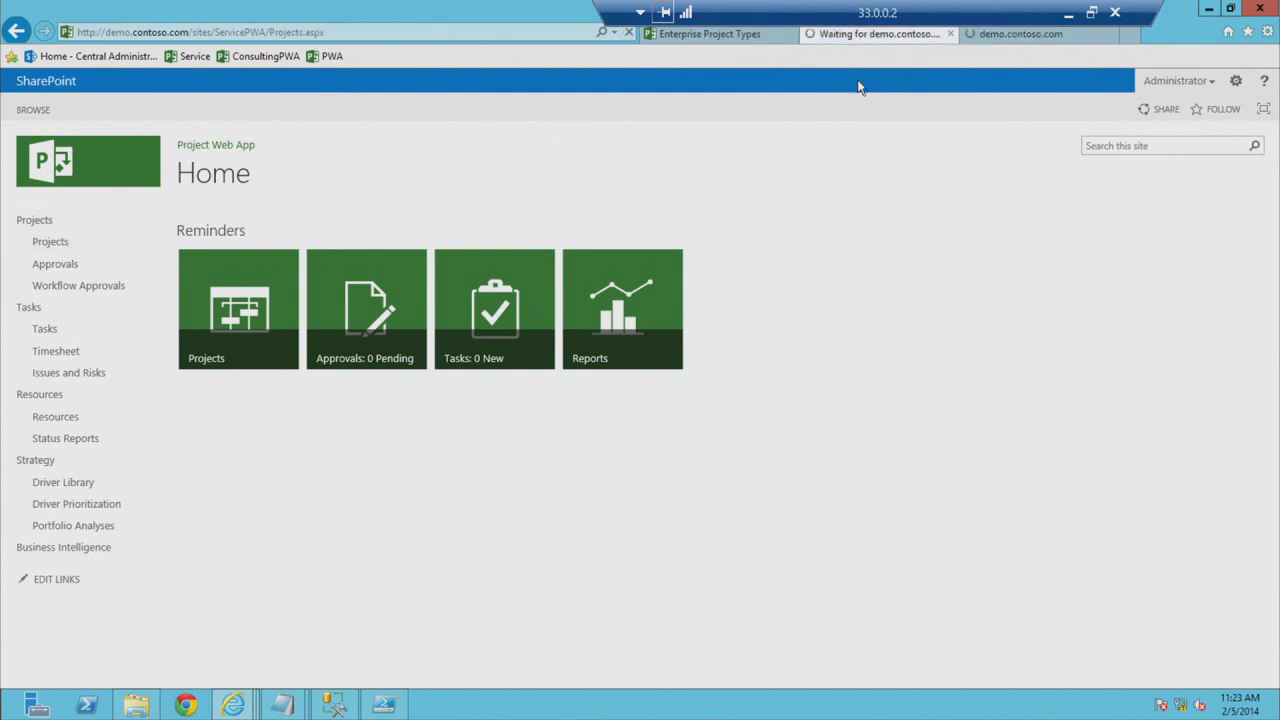
pyautogui.click(86, 110)
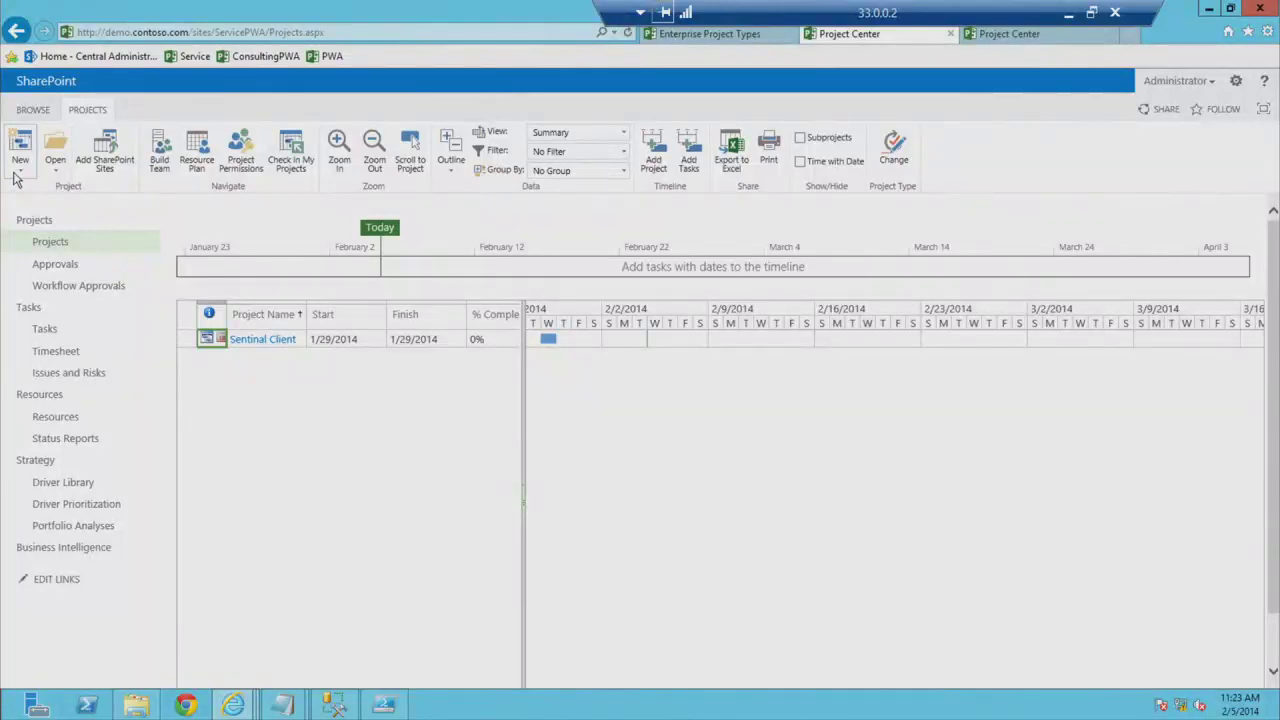
pyautogui.click(18, 172)
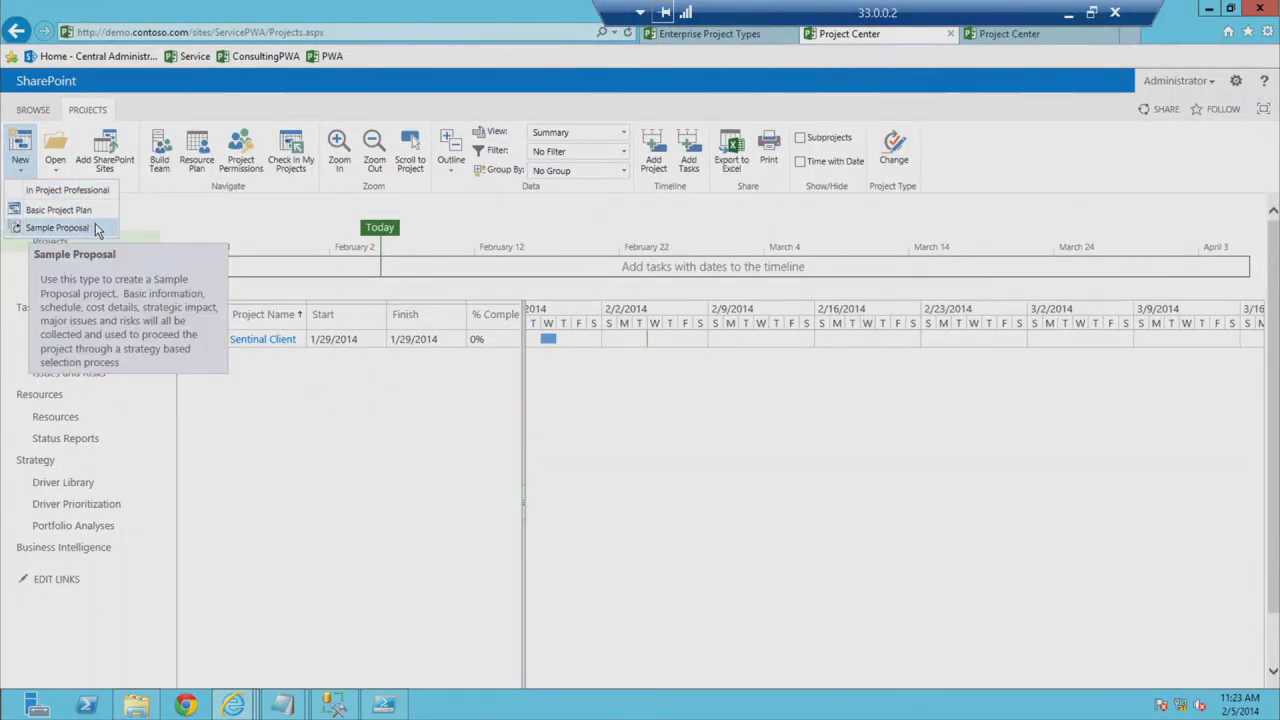
pyautogui.click(980, 38)
pyautogui.click(709, 34)
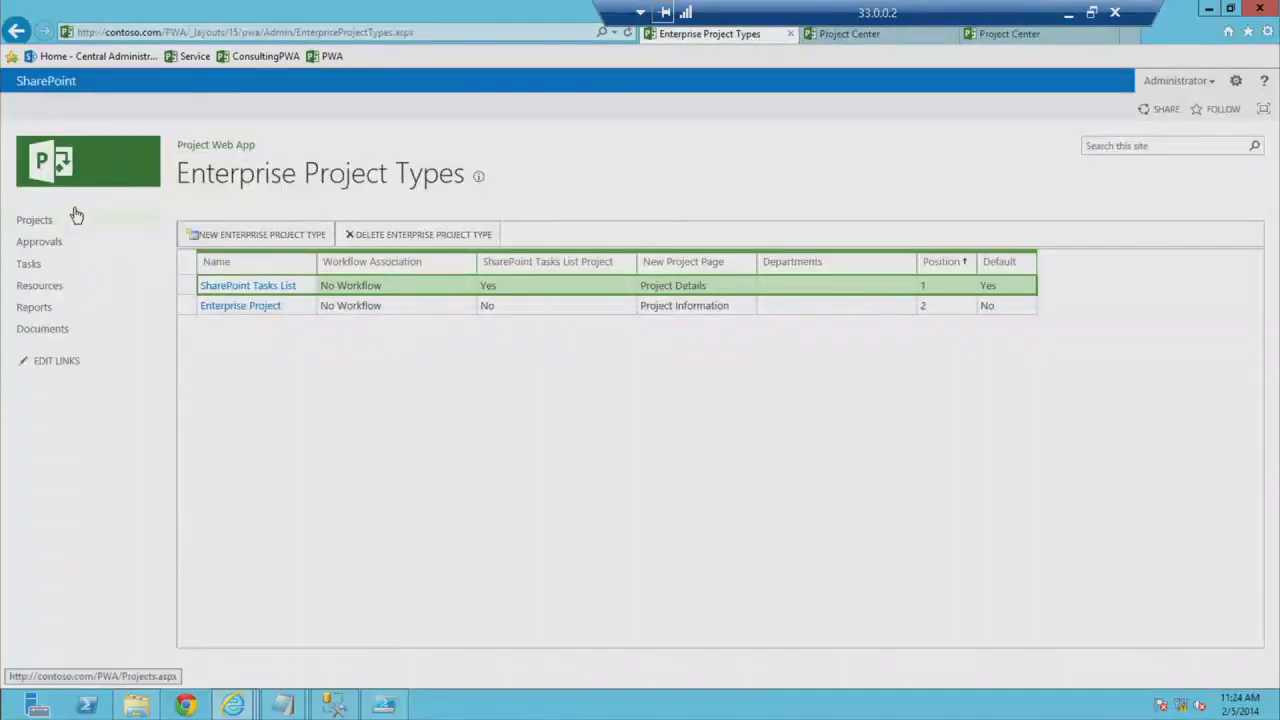
# Step: List the main PWA site's new-project types, then return to the Service site's Project Center
pyautogui.click(40, 221)
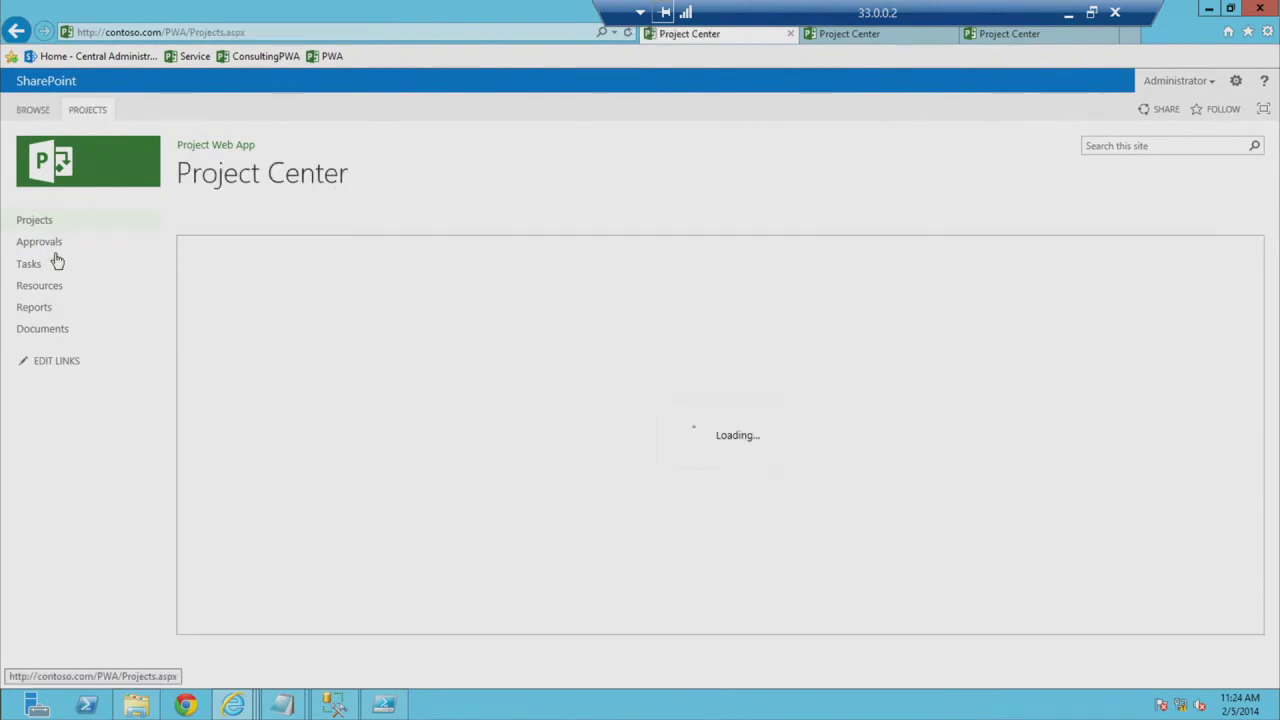
pyautogui.click(86, 110)
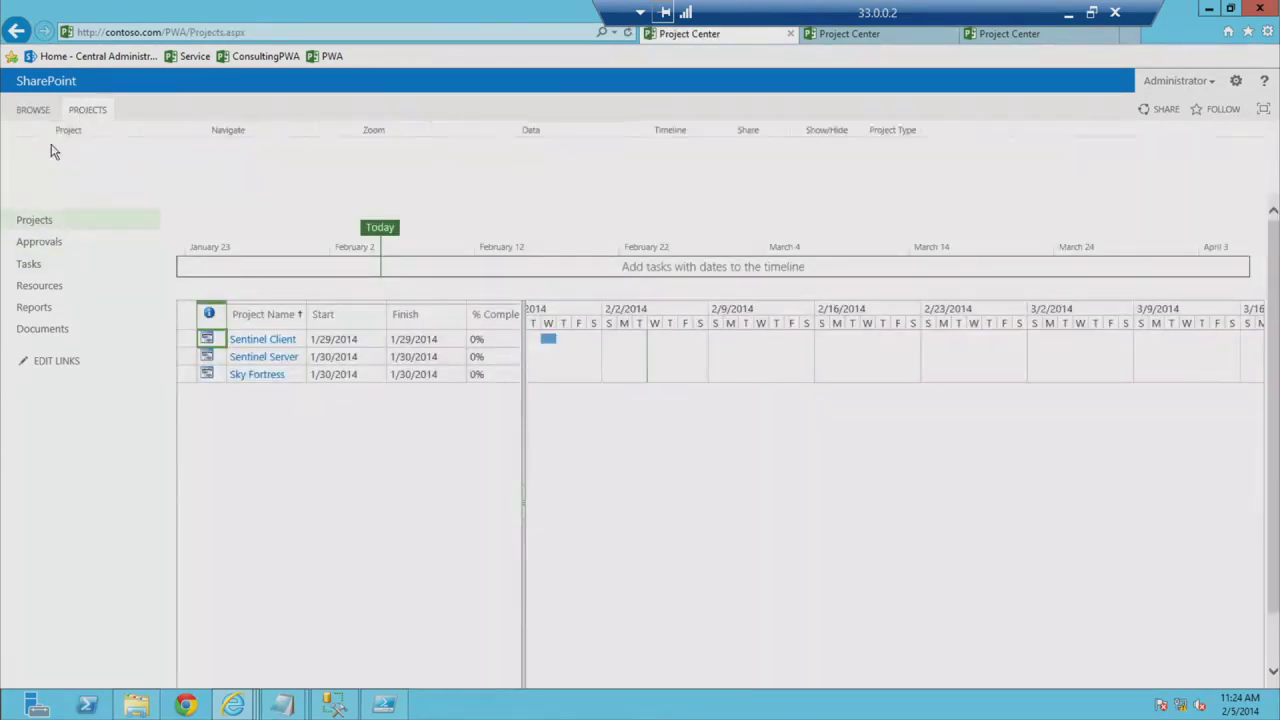
pyautogui.click(20, 162)
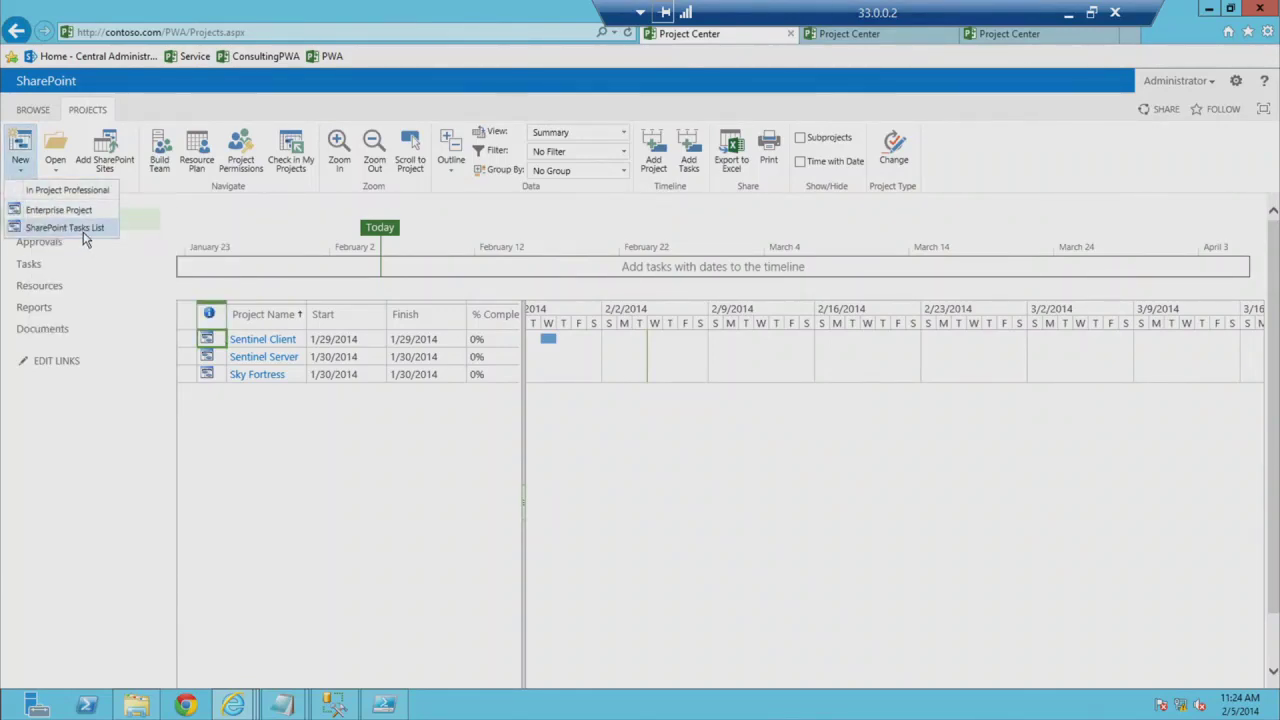
pyautogui.click(849, 33)
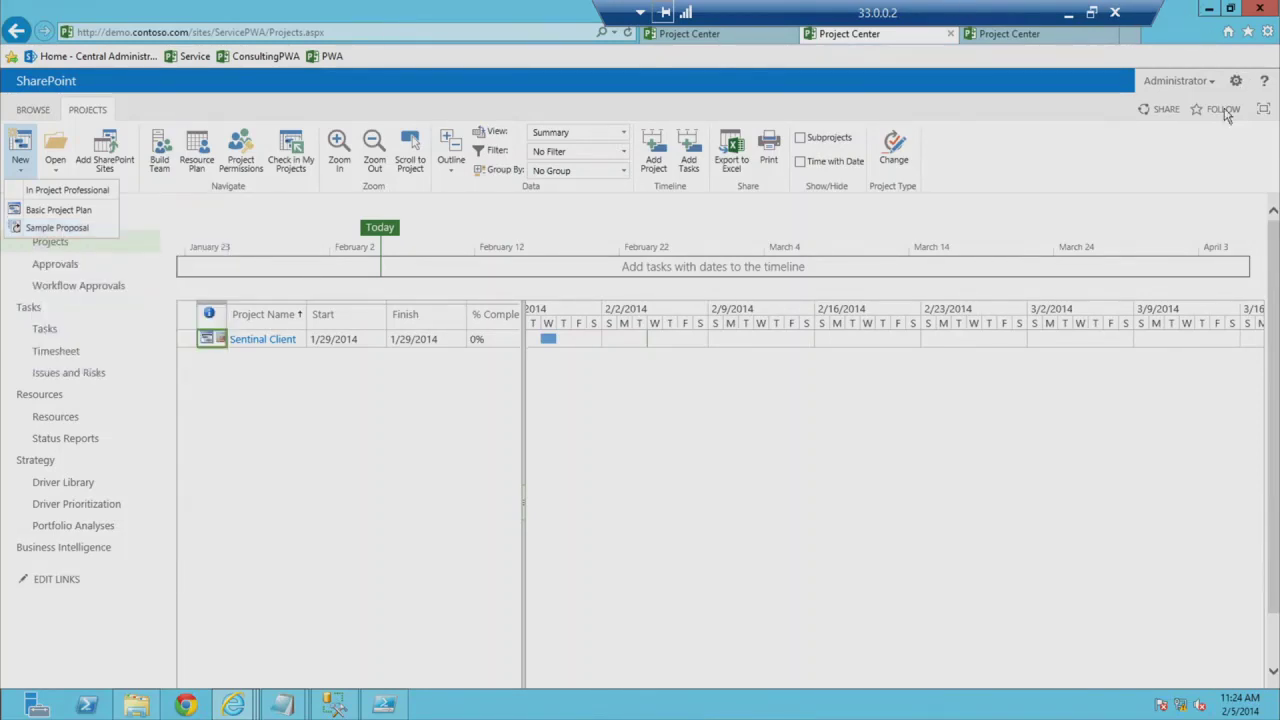
# Step: Go to the Service site's Enterprise Project Types page through PWA Settings
pyautogui.click(1236, 82)
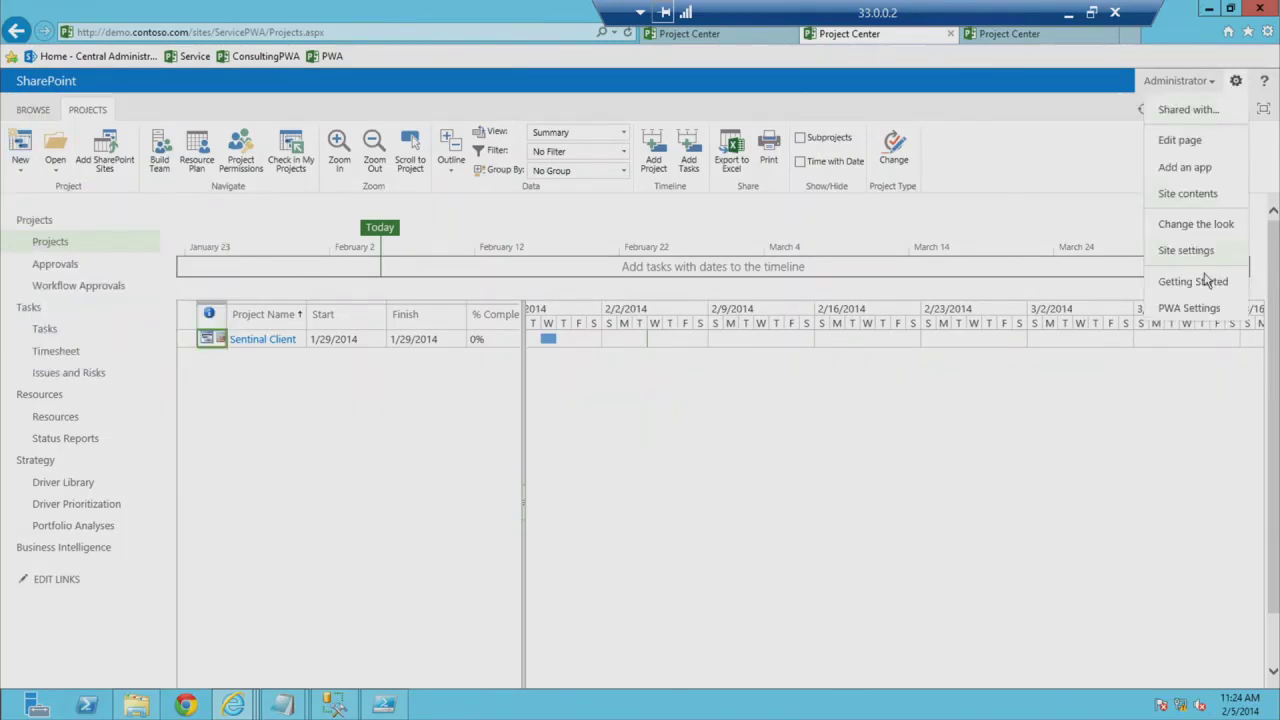
pyautogui.click(1199, 318)
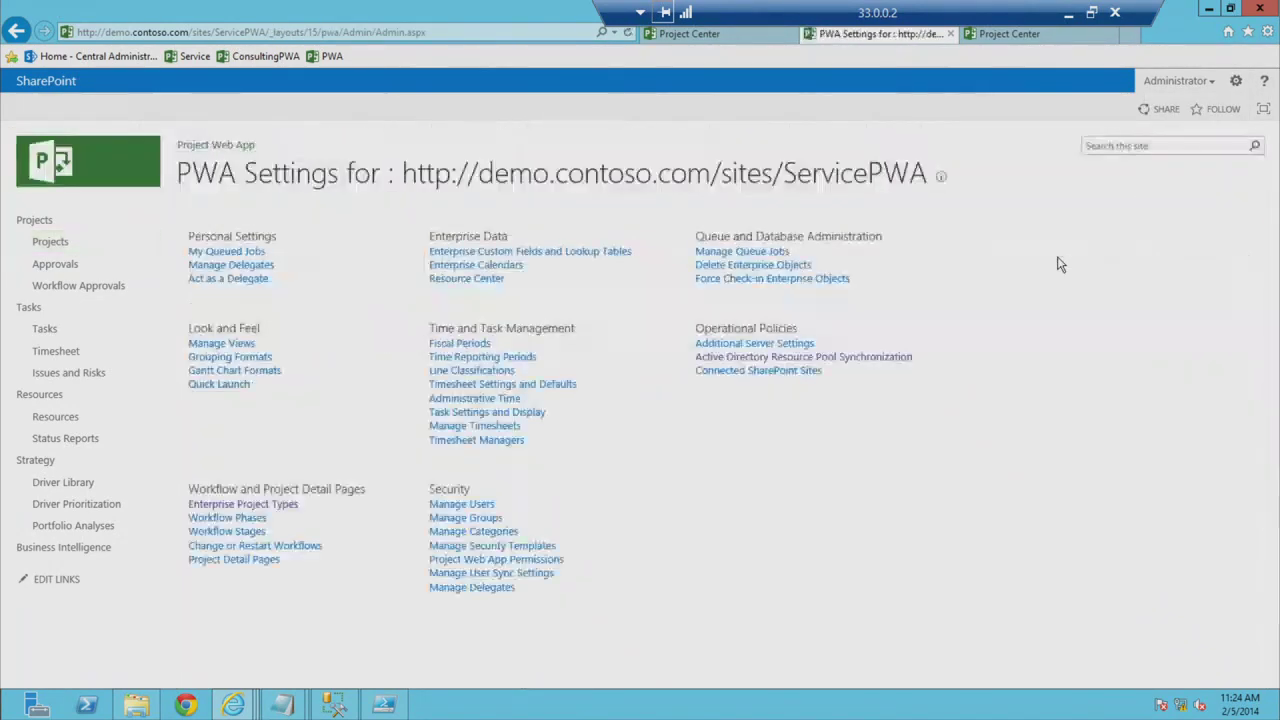
pyautogui.click(268, 508)
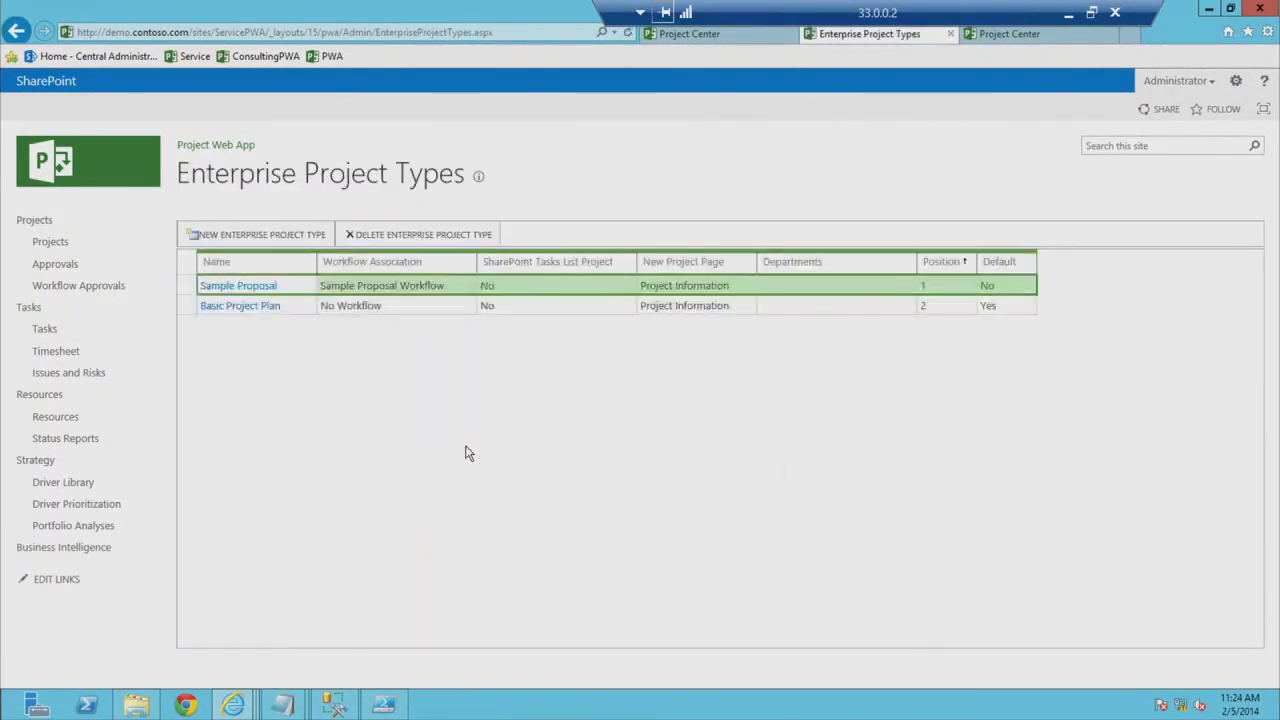
# Step: Start a new enterprise project type named SharePoint Task List with the prepared description
pyautogui.click(261, 238)
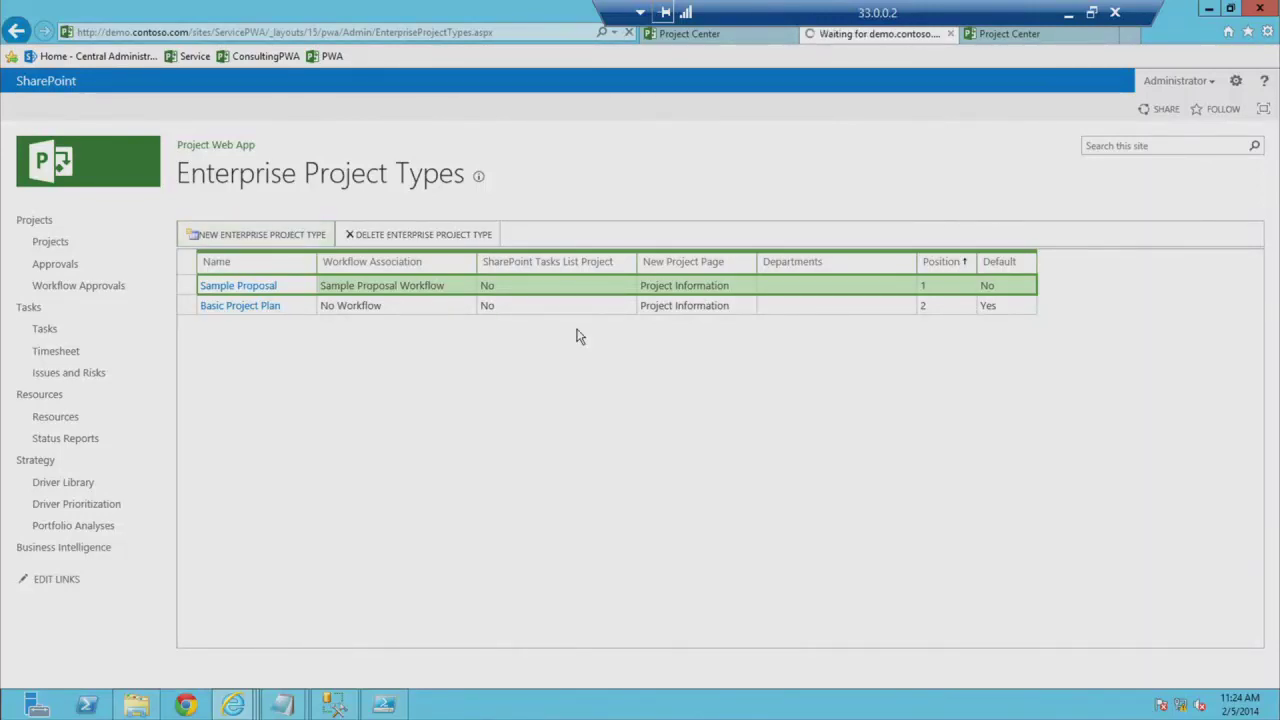
pyautogui.click(570, 376)
pyautogui.write('S')
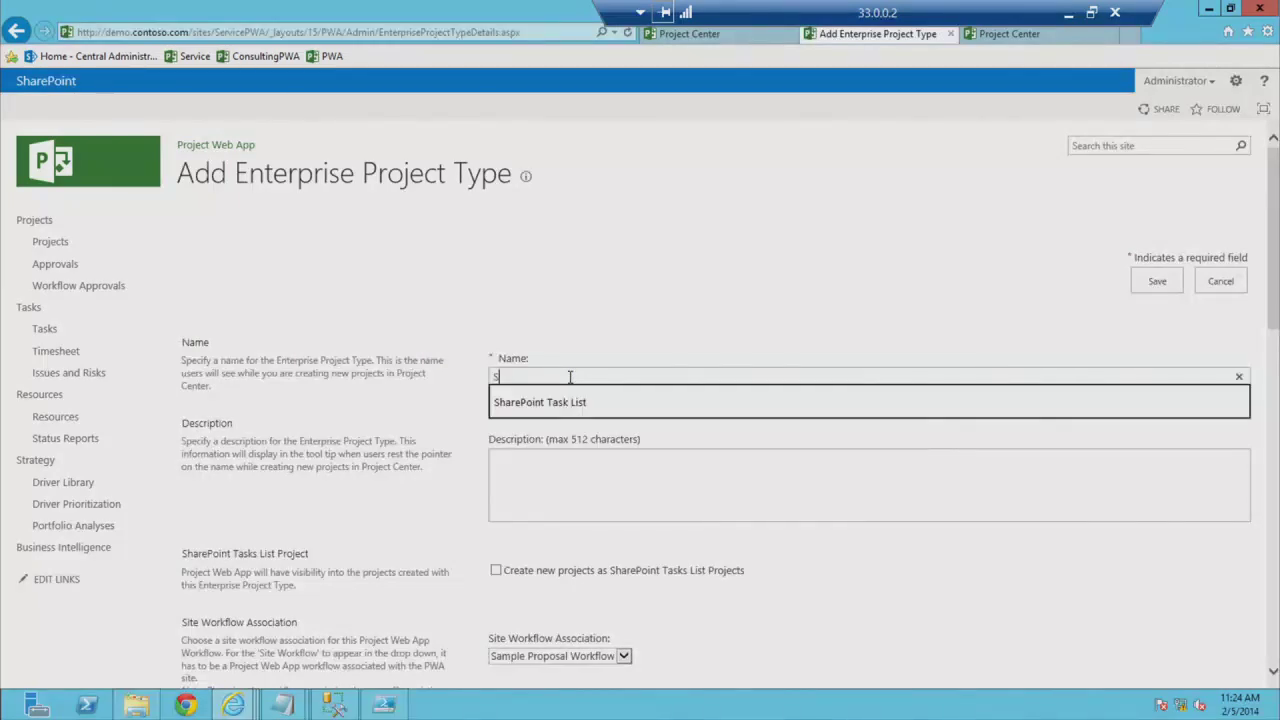
pyautogui.press('Down')
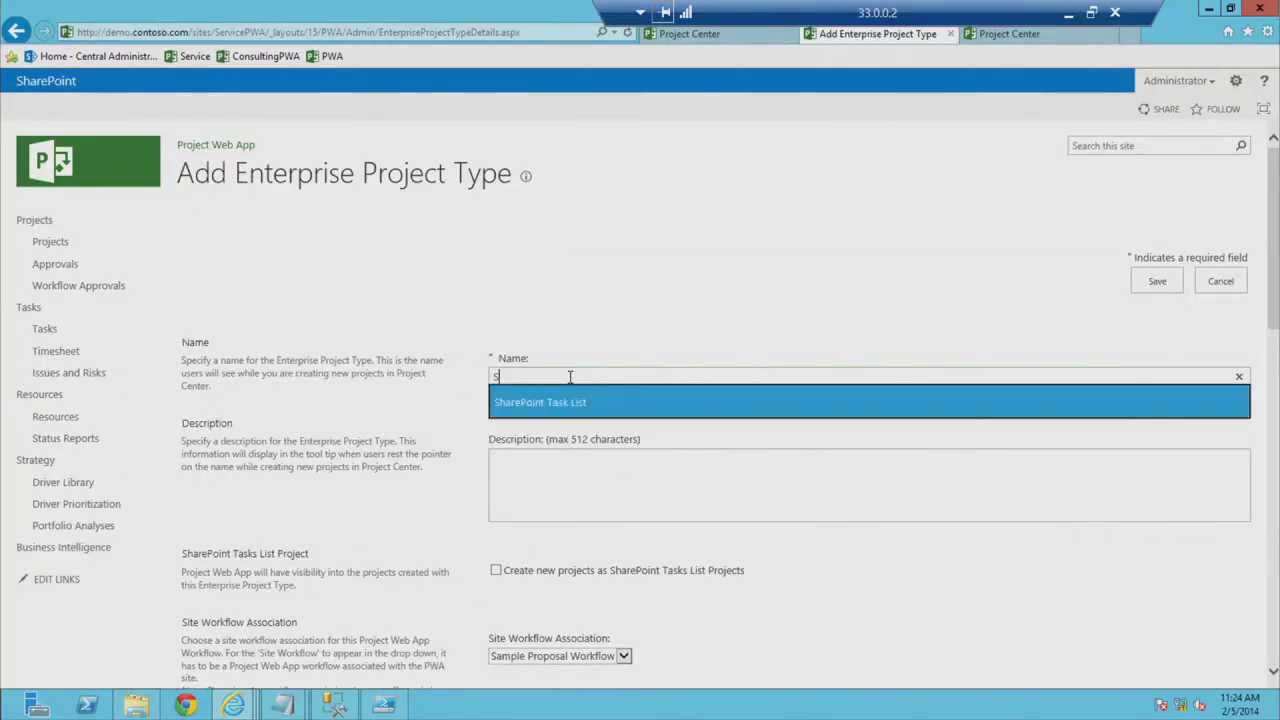
pyautogui.press('Return')
pyautogui.hotkey('alt', 'Tab')
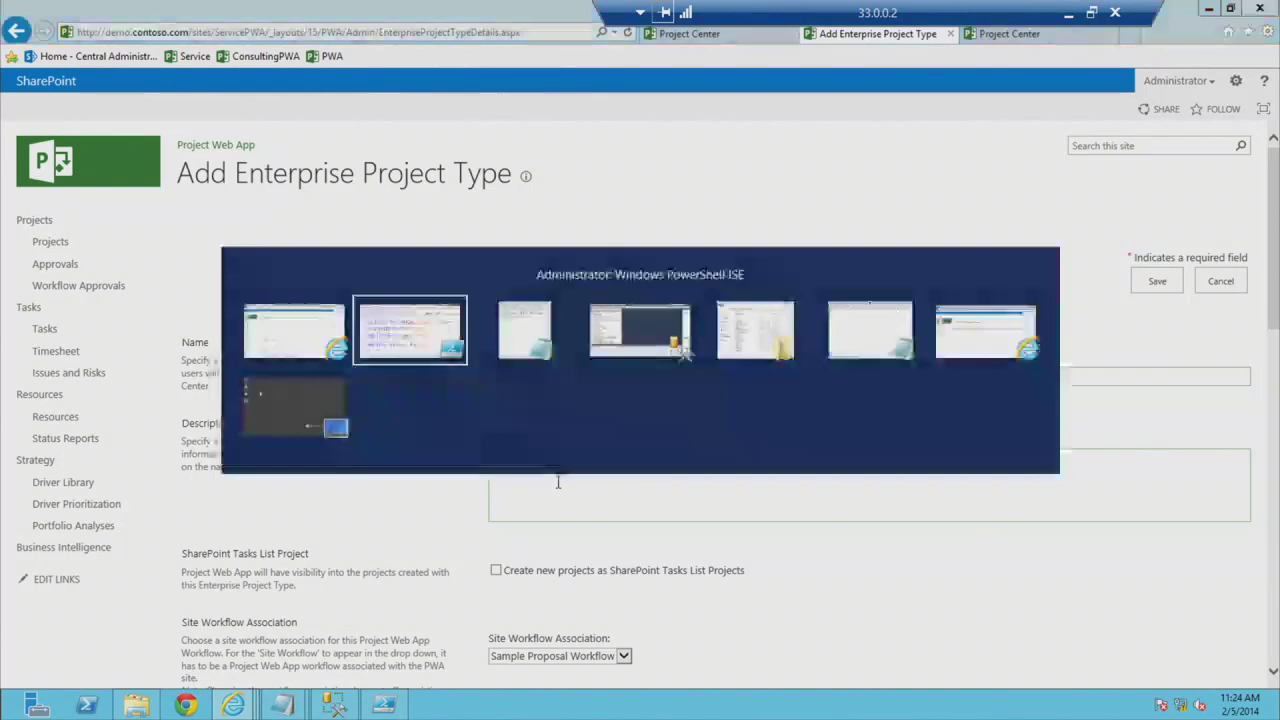
pyautogui.hotkey('ctrl', 'a')
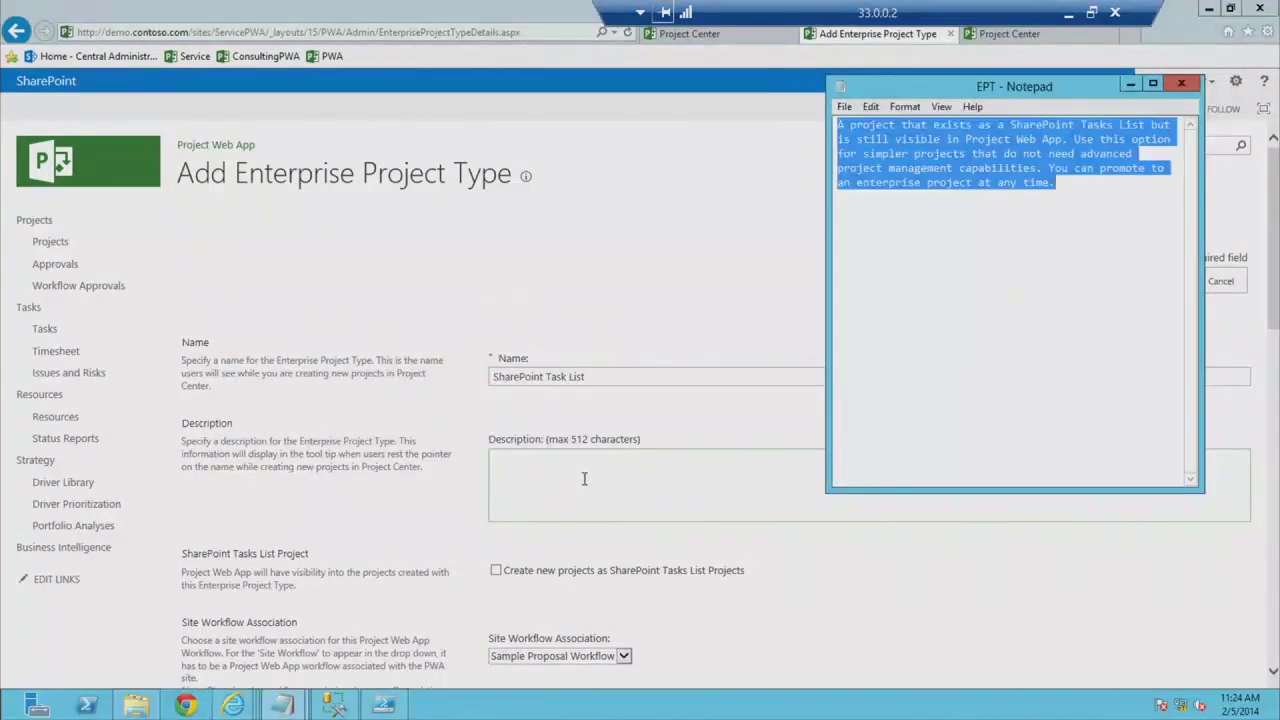
pyautogui.hotkey('ctrl', 'c')
pyautogui.click(584, 479)
pyautogui.hotkey('ctrl', 'v')
pyautogui.scroll(-3, 456, 438)
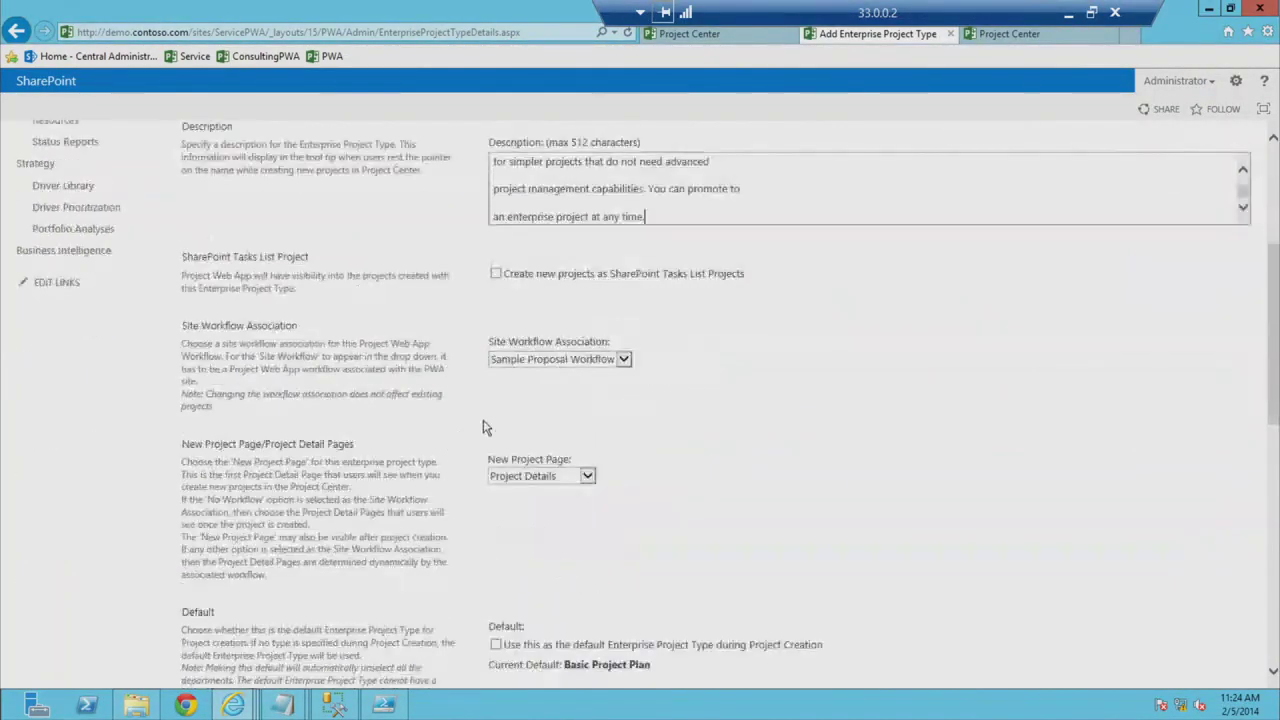
# Step: Make it a default SharePoint Tasks List type with Project Details, Schedule pages and CenterNormalProject.png; save
pyautogui.click(495, 273)
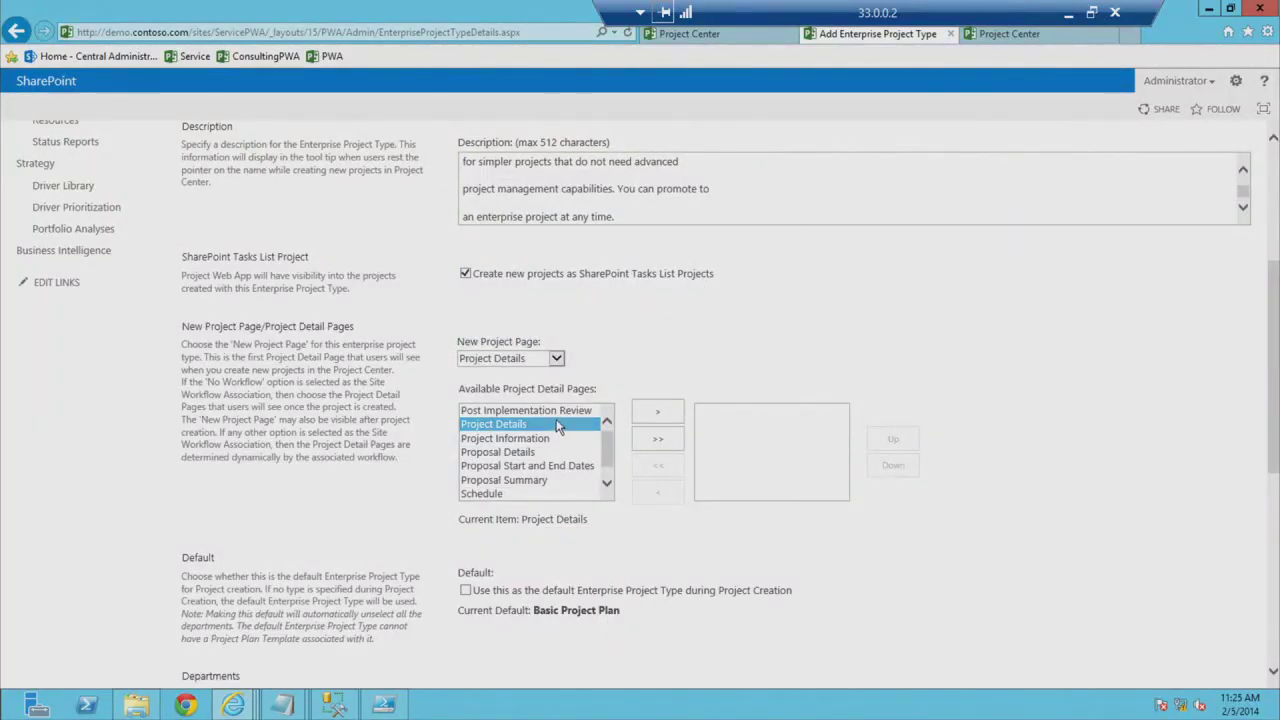
pyautogui.click(657, 412)
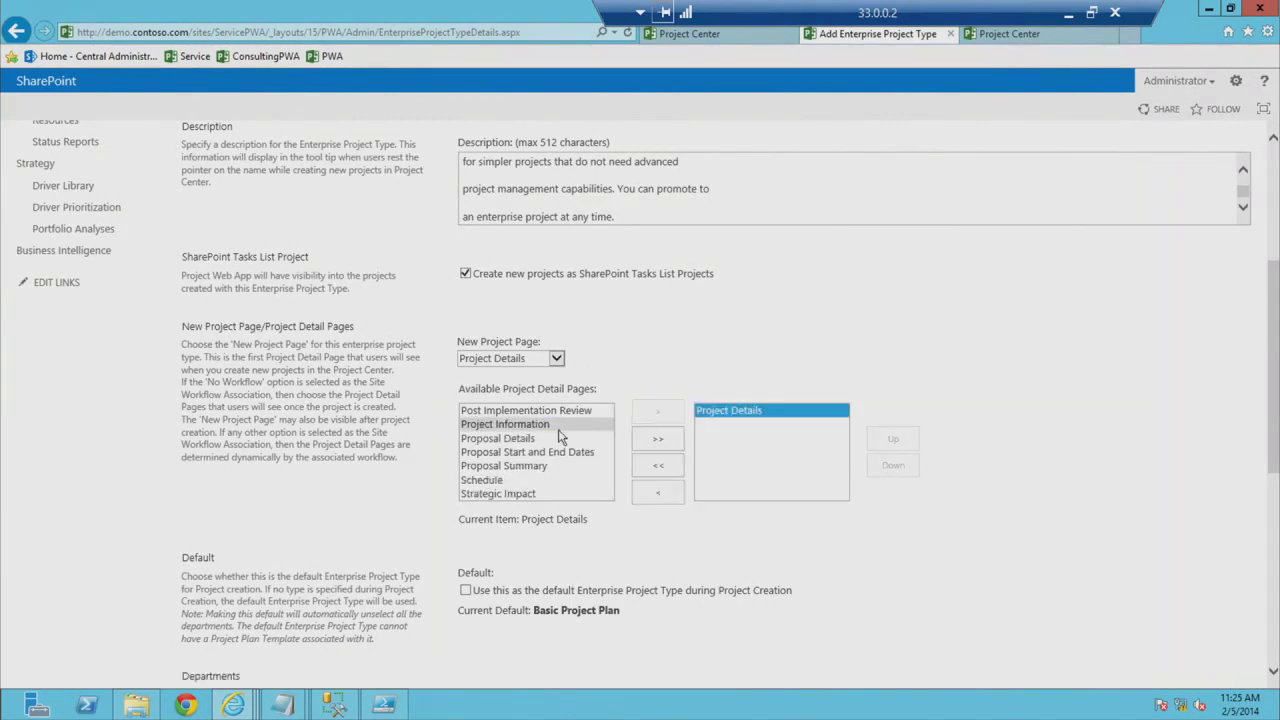
pyautogui.click(520, 480)
pyautogui.click(647, 410)
pyautogui.click(465, 591)
pyautogui.scroll(-2, 641, 535)
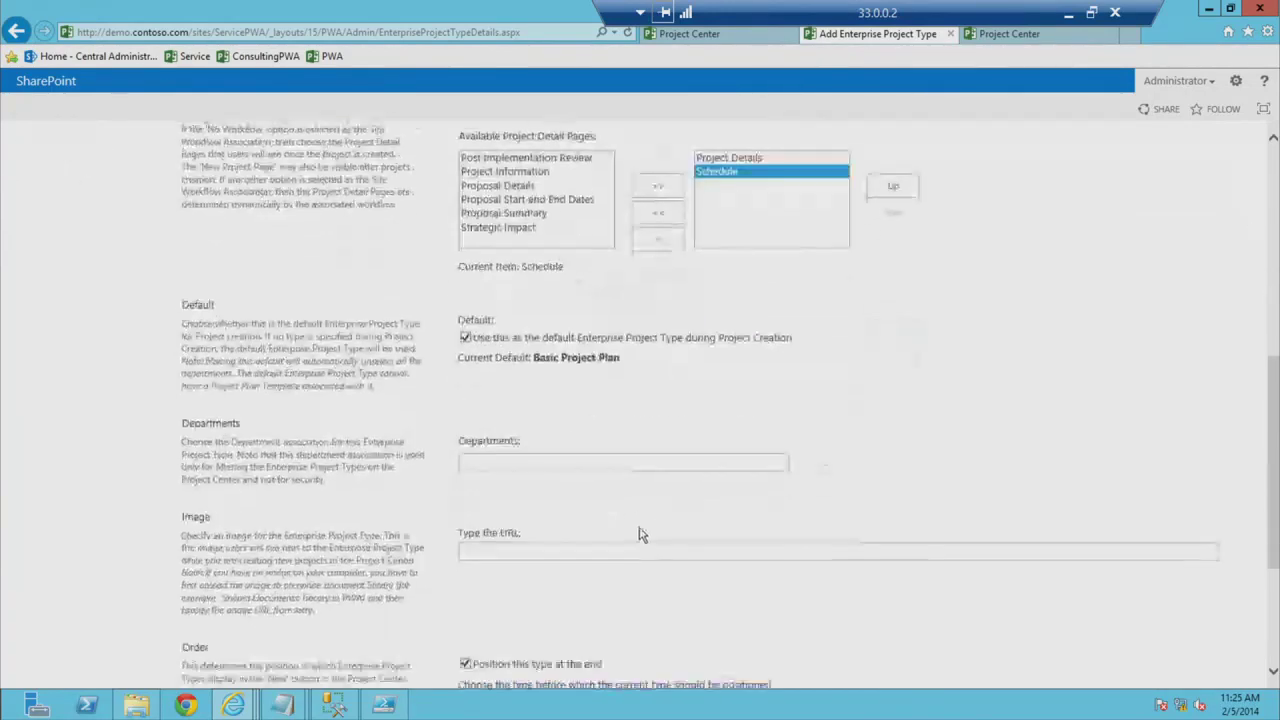
pyautogui.scroll(-1, 641, 535)
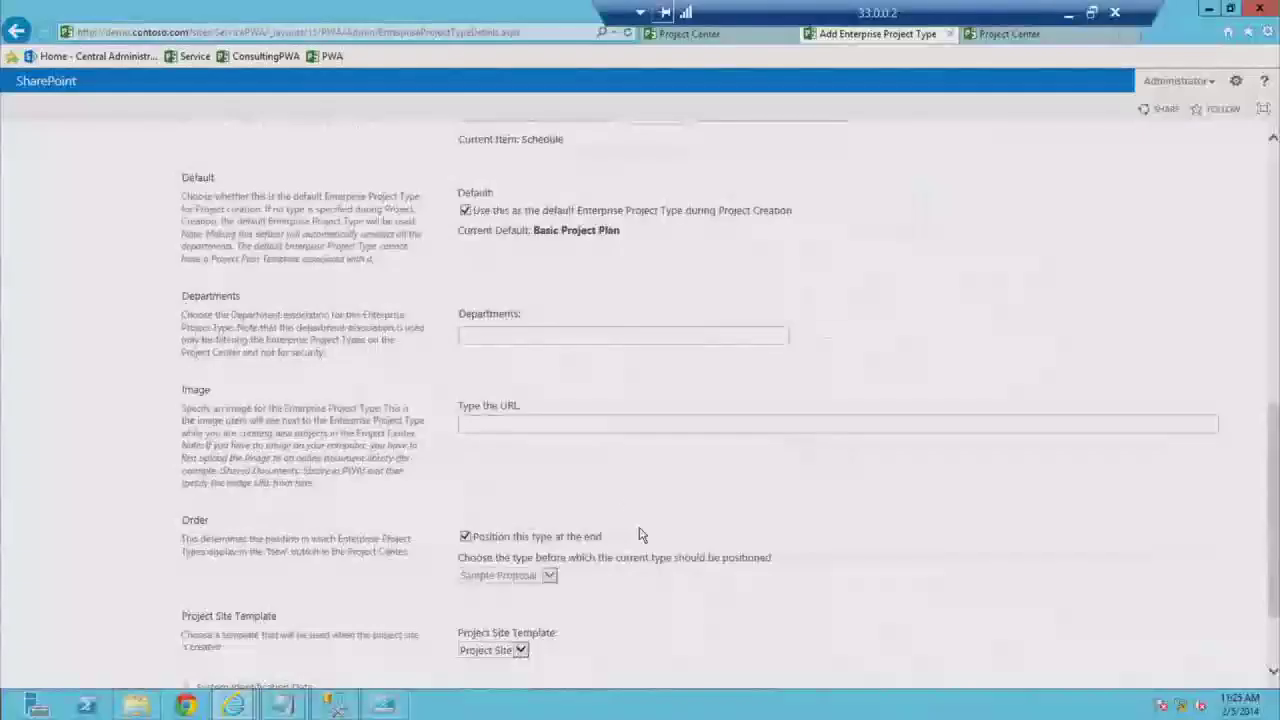
pyautogui.doubleClick(599, 424)
pyautogui.press('Down')
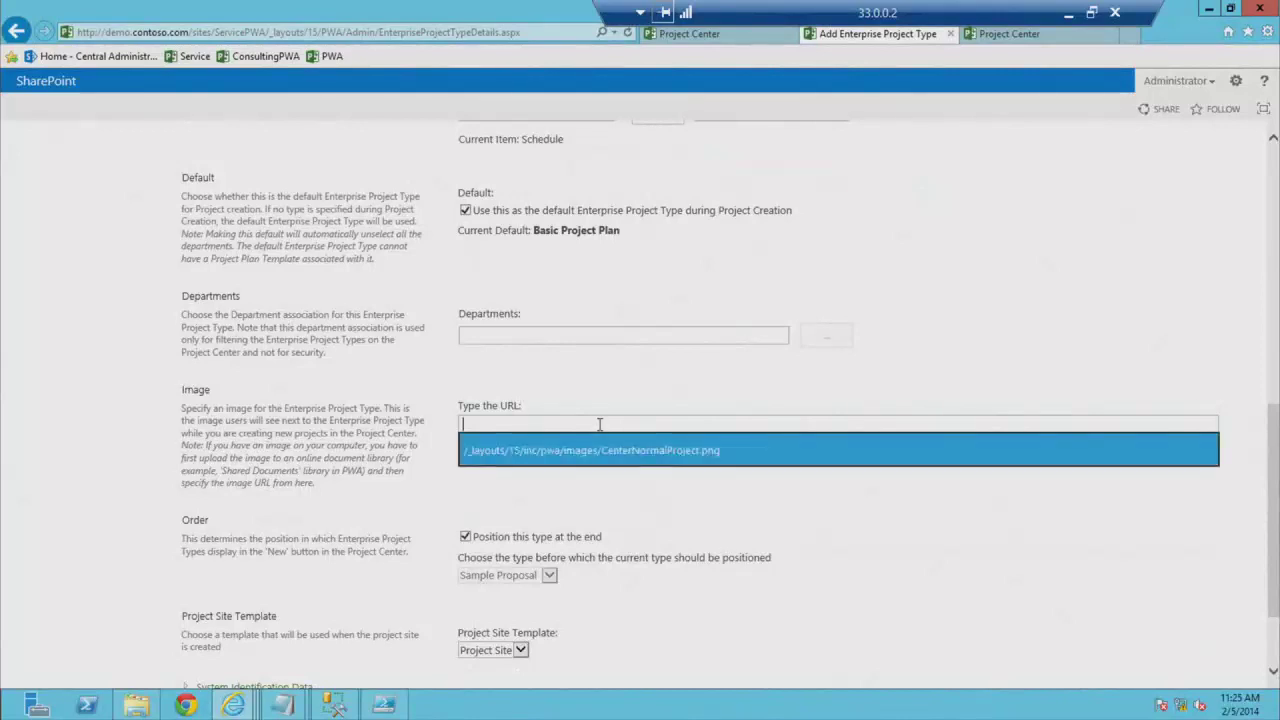
pyautogui.press('Return')
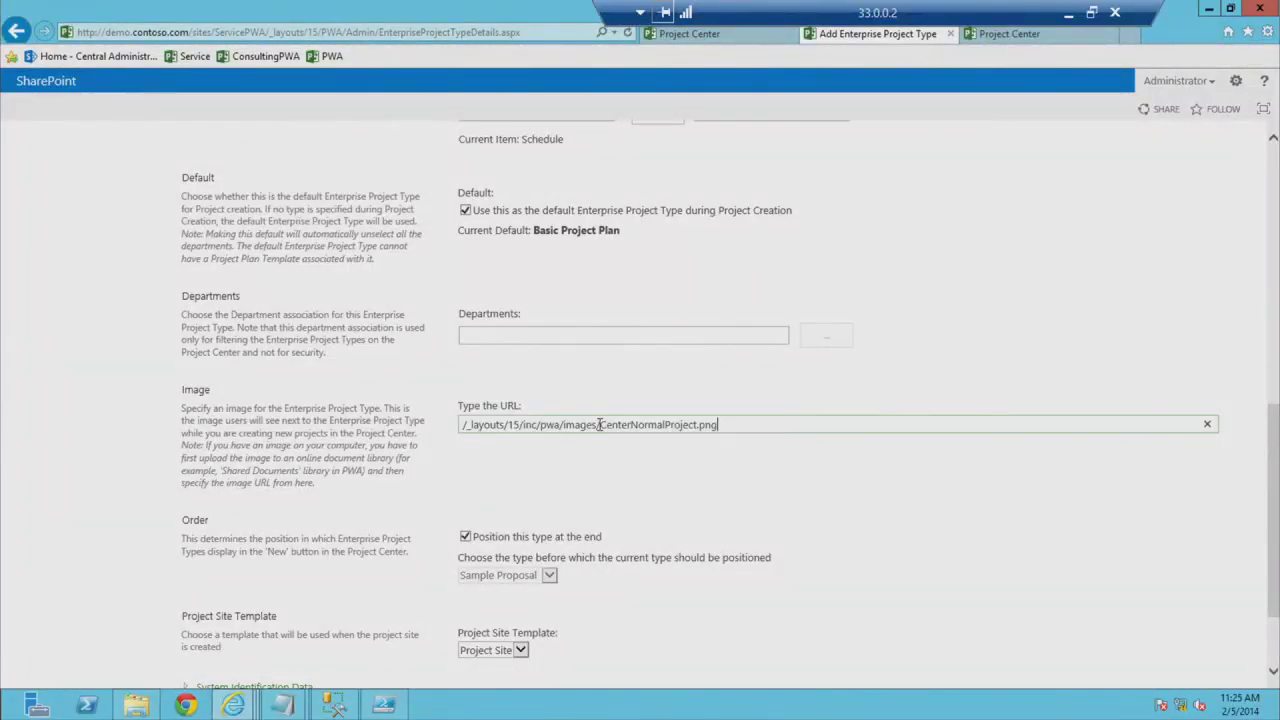
pyautogui.scroll(-1, 390, 408)
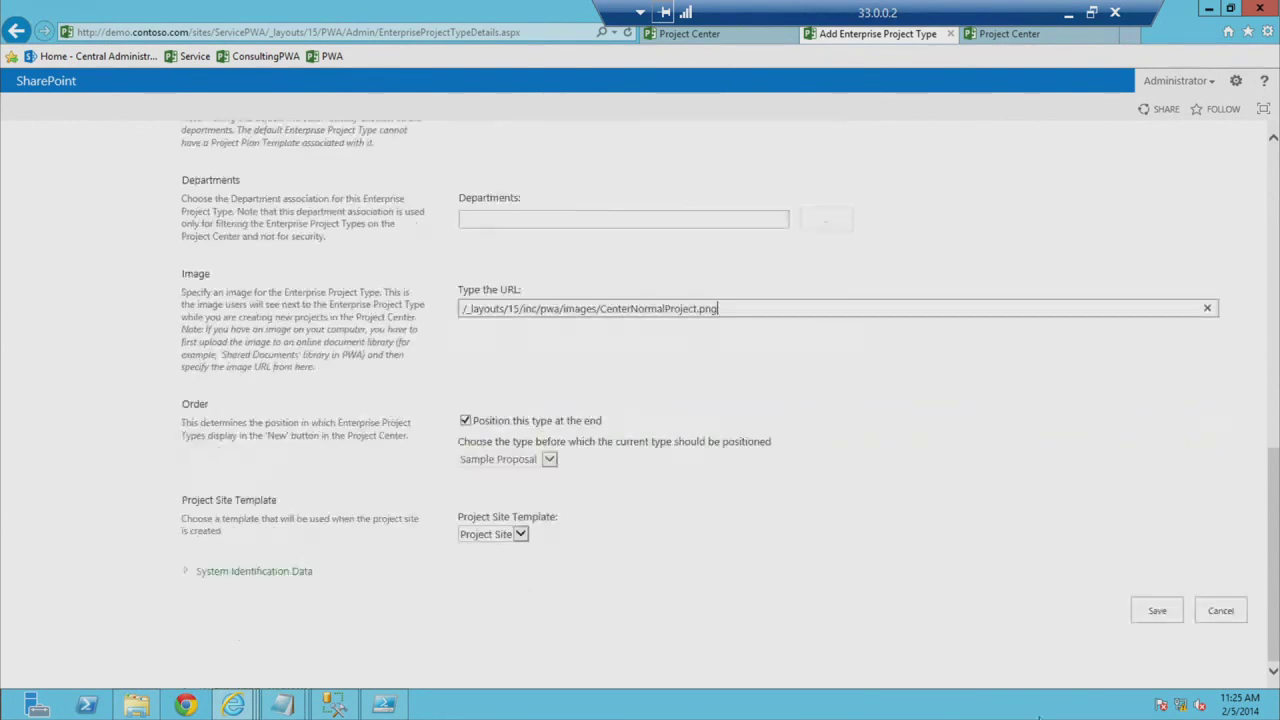
pyautogui.click(1162, 618)
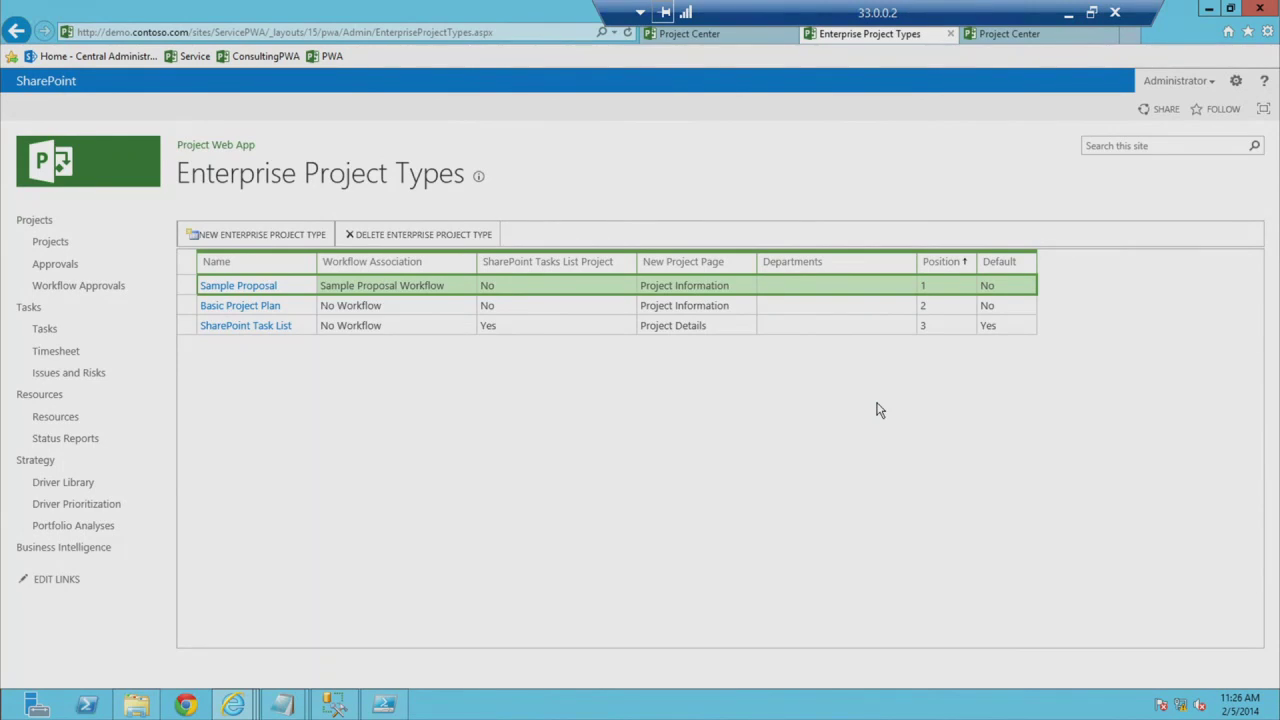
# Step: Rename Basic Project Plan to Enterprise Project, save it, and go back to Project Center
pyautogui.click(272, 305)
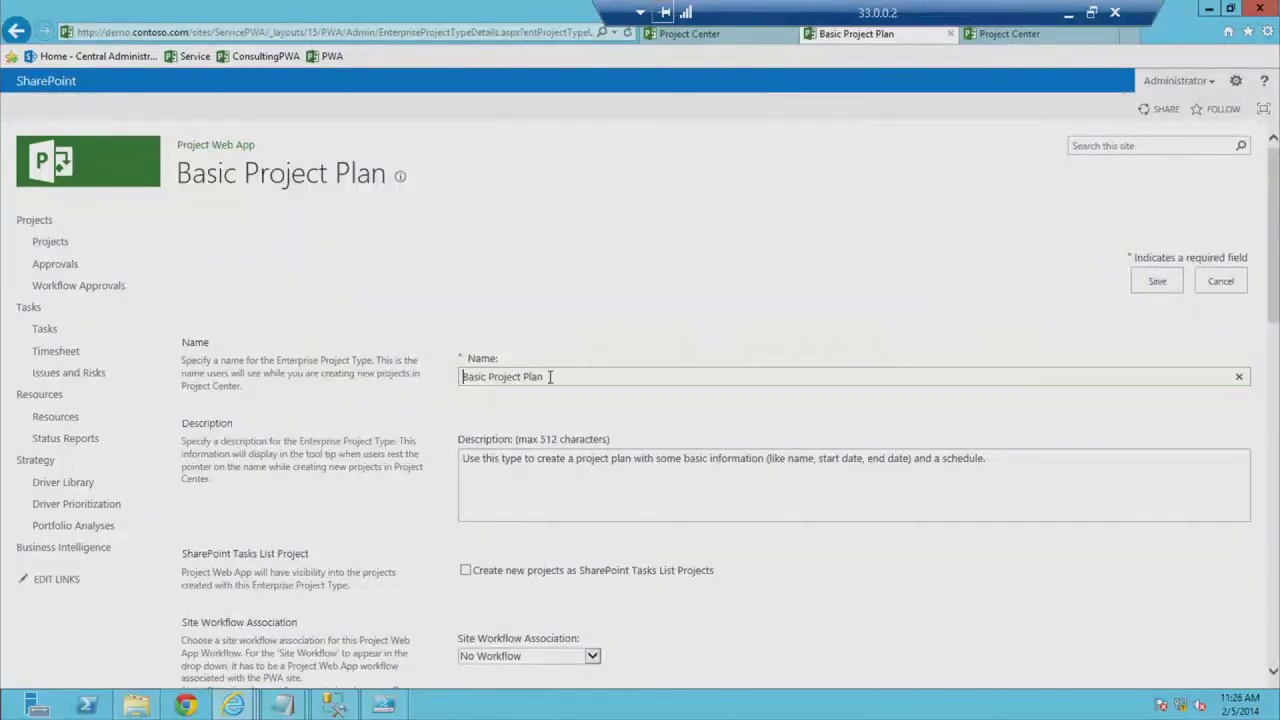
pyautogui.write('En')
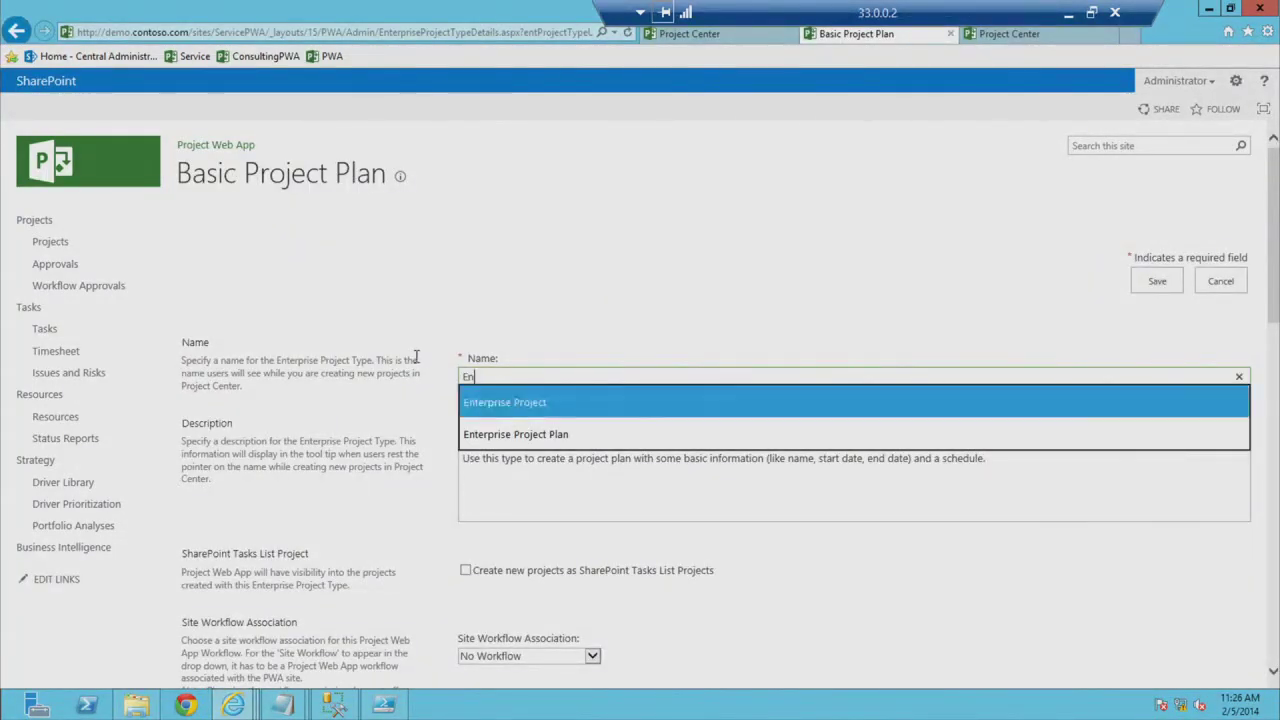
pyautogui.click(1060, 401)
pyautogui.click(1158, 287)
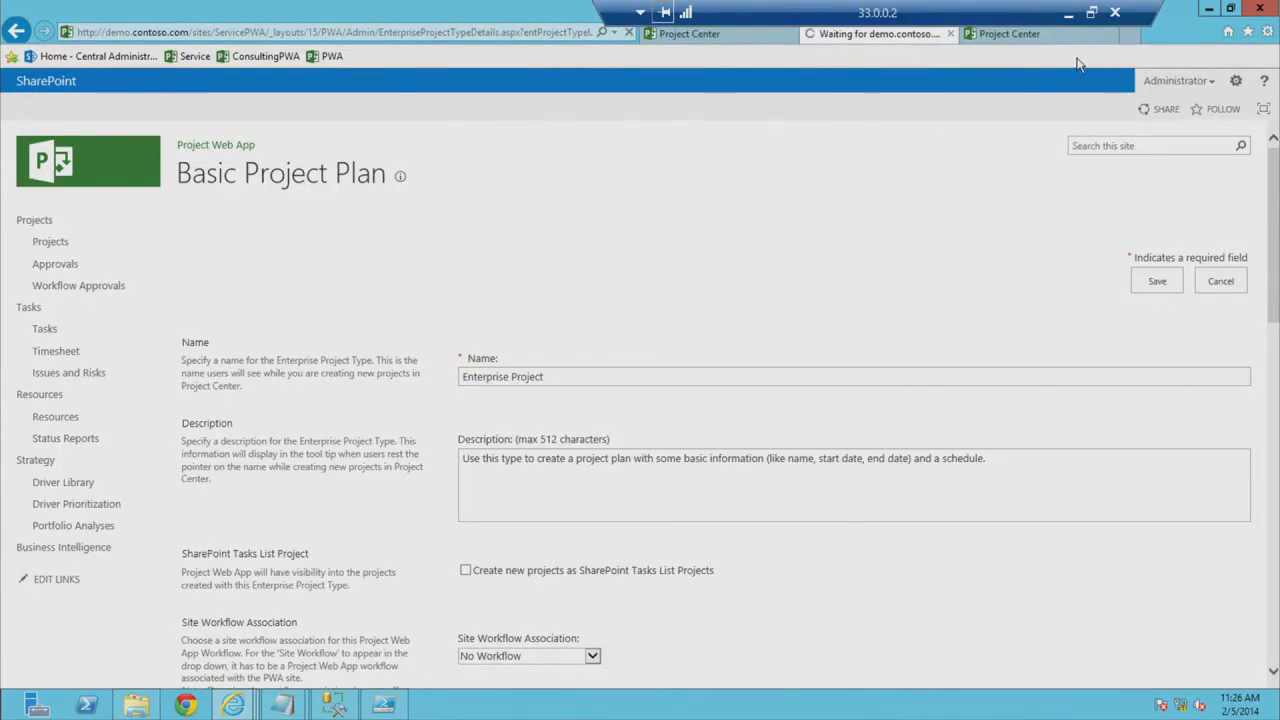
pyautogui.click(1010, 33)
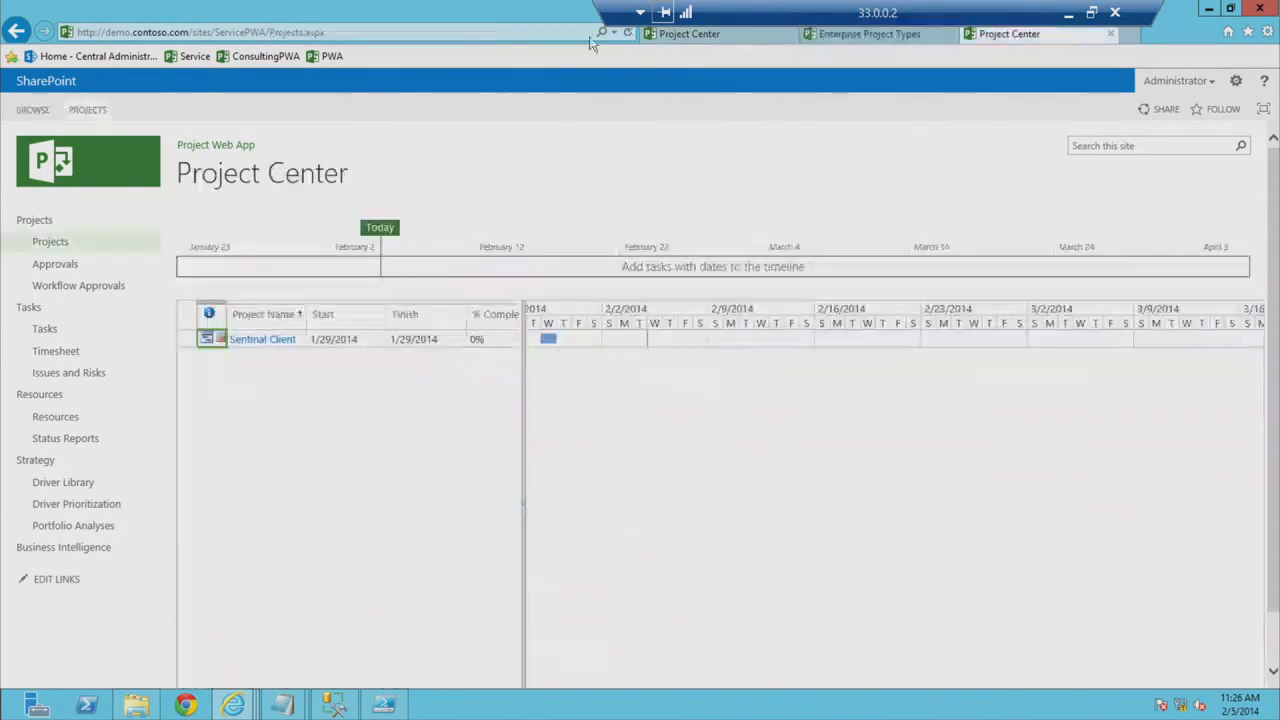
# Step: Through Project Server Service Application in Central Administration, open the ServicePWA instance's settings
pyautogui.click(117, 58)
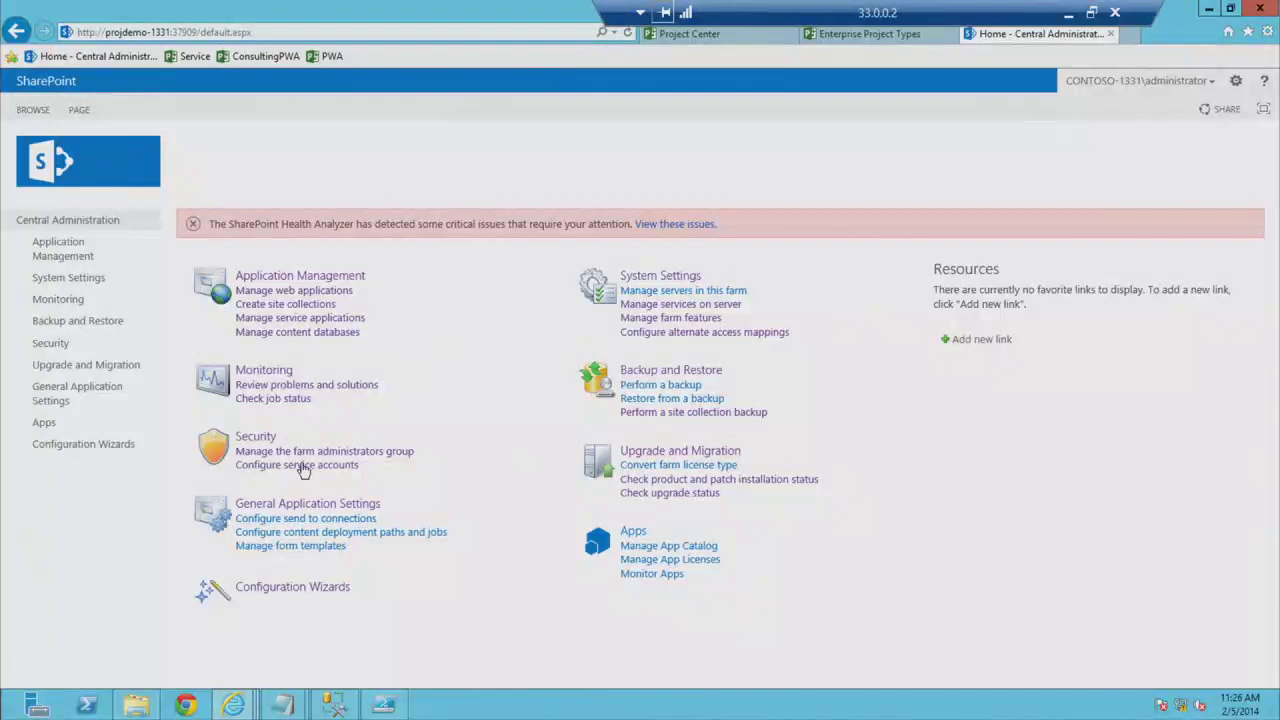
pyautogui.click(290, 319)
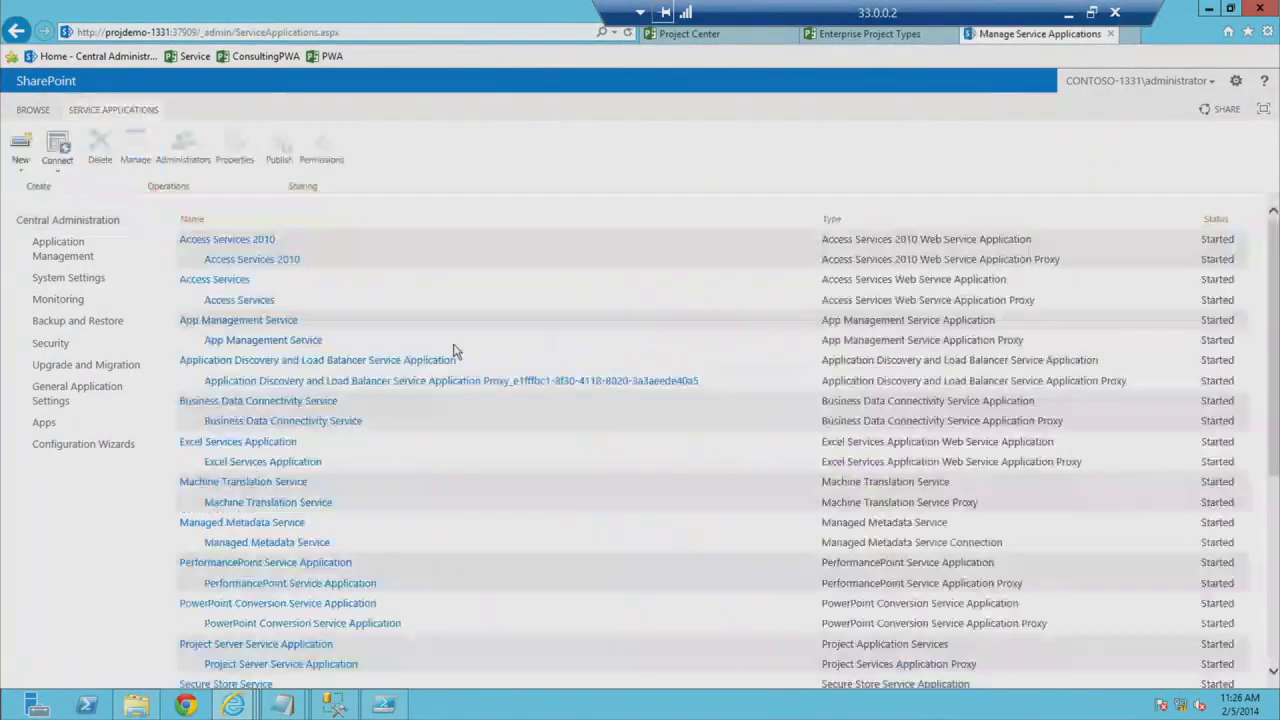
pyautogui.scroll(-5, 453, 350)
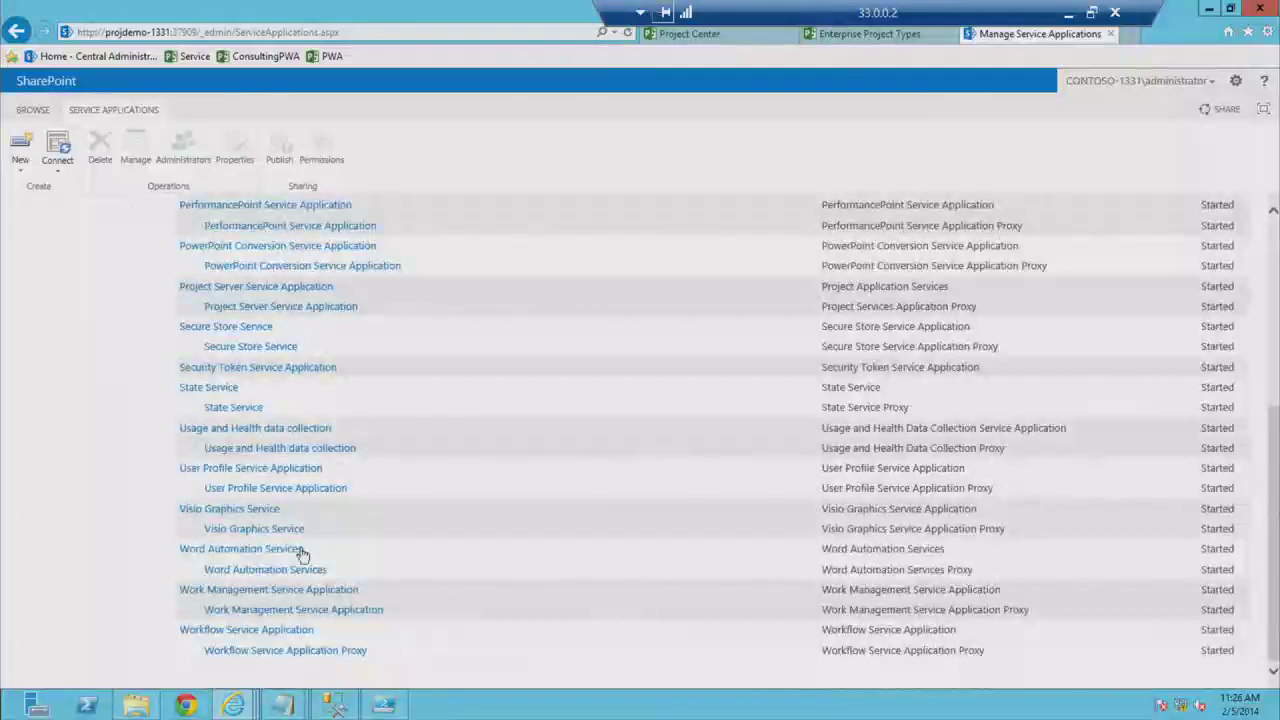
pyautogui.click(271, 287)
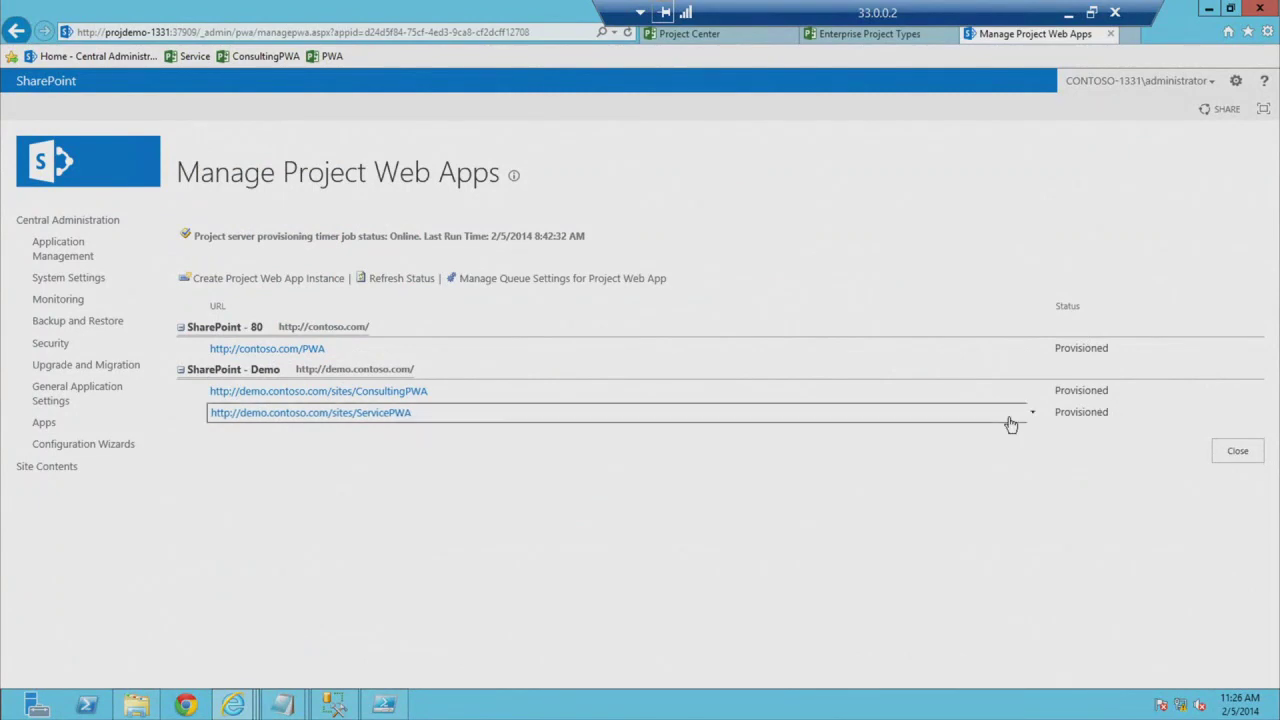
pyautogui.click(1030, 414)
pyautogui.click(1000, 520)
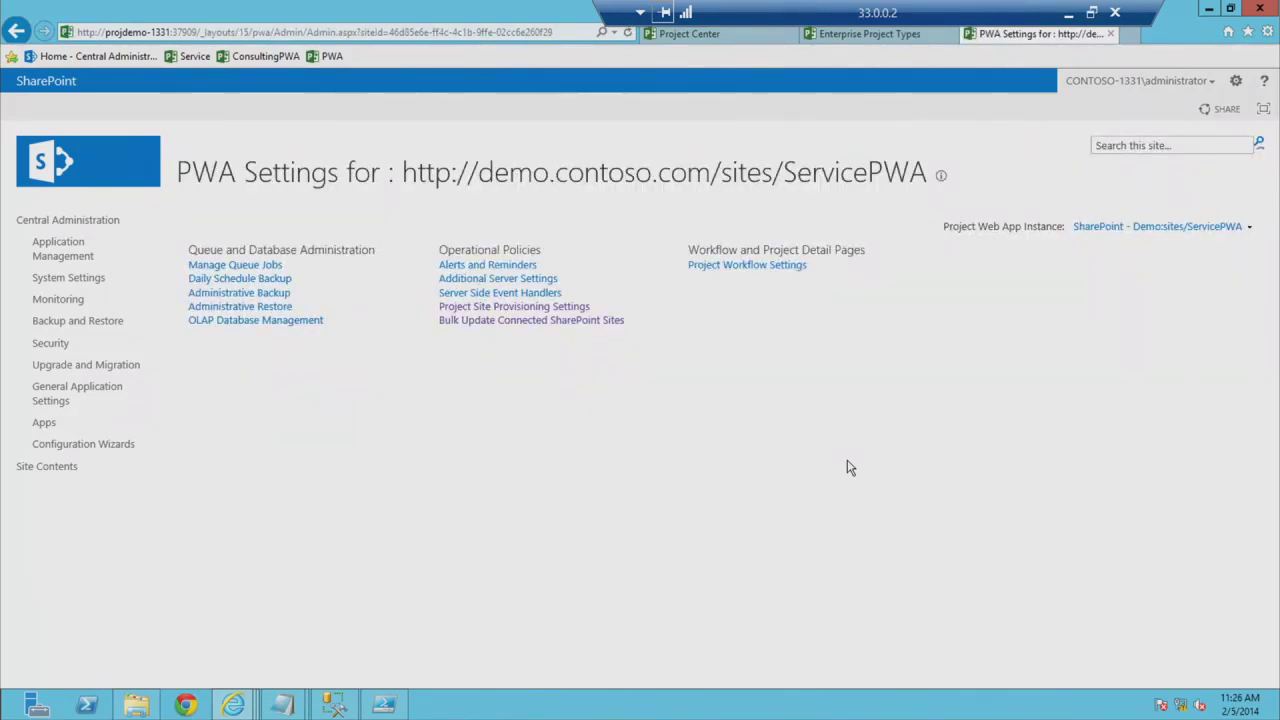
# Step: Run Bulk Update Connected SharePoint Sites with /sites/ServicePWA as both previous and new URL
pyautogui.click(492, 324)
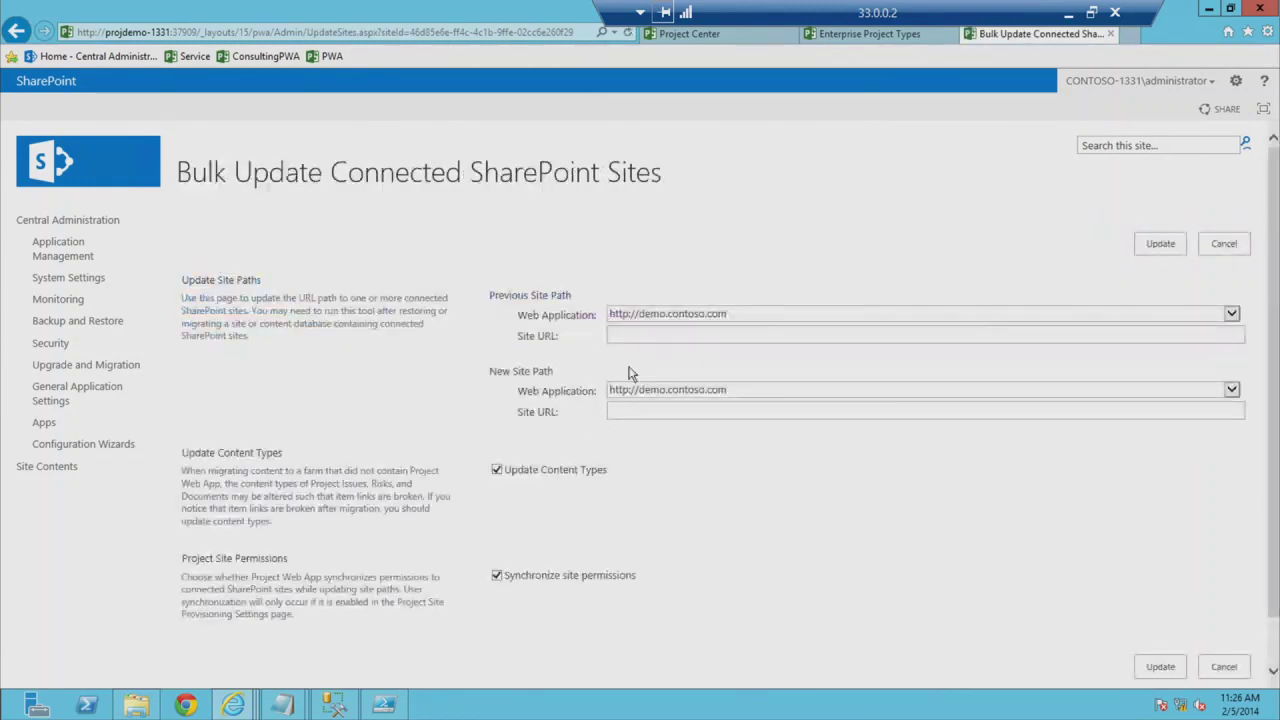
pyautogui.write('/si')
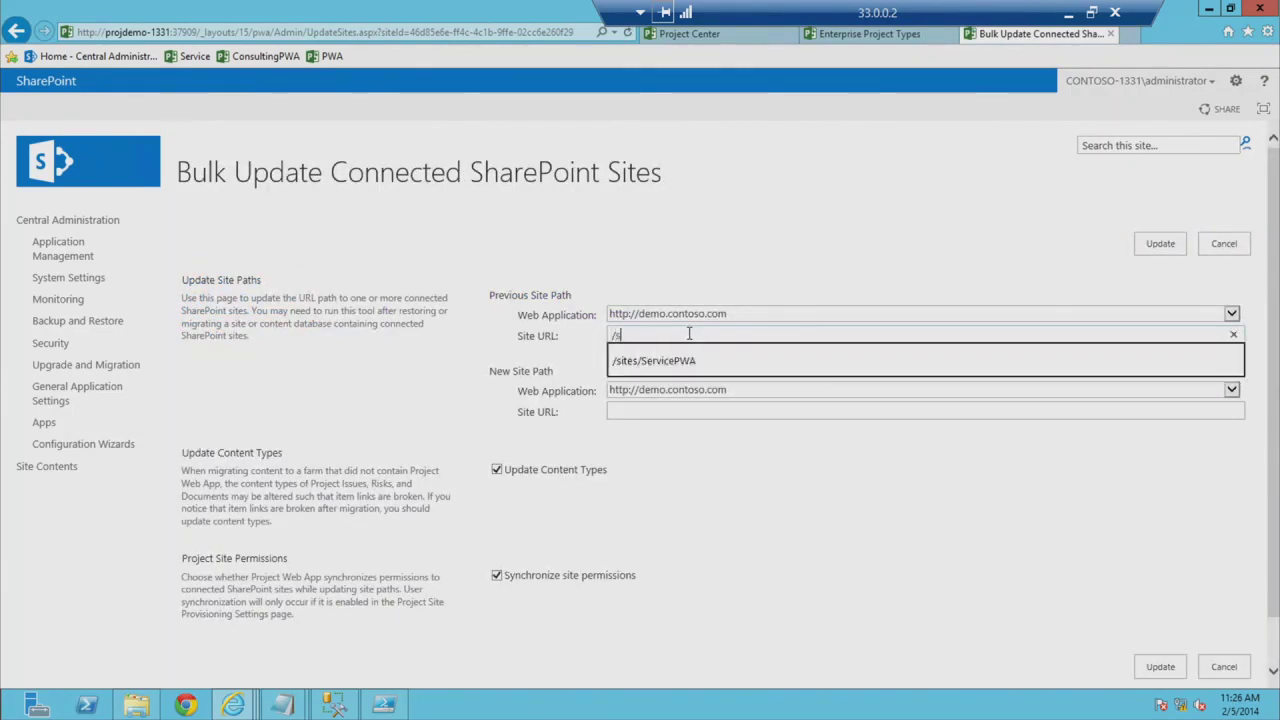
pyautogui.press('Down')
pyautogui.press('Return')
pyautogui.click(706, 415)
pyautogui.hotkey('ctrl', 'v')
pyautogui.click(1155, 666)
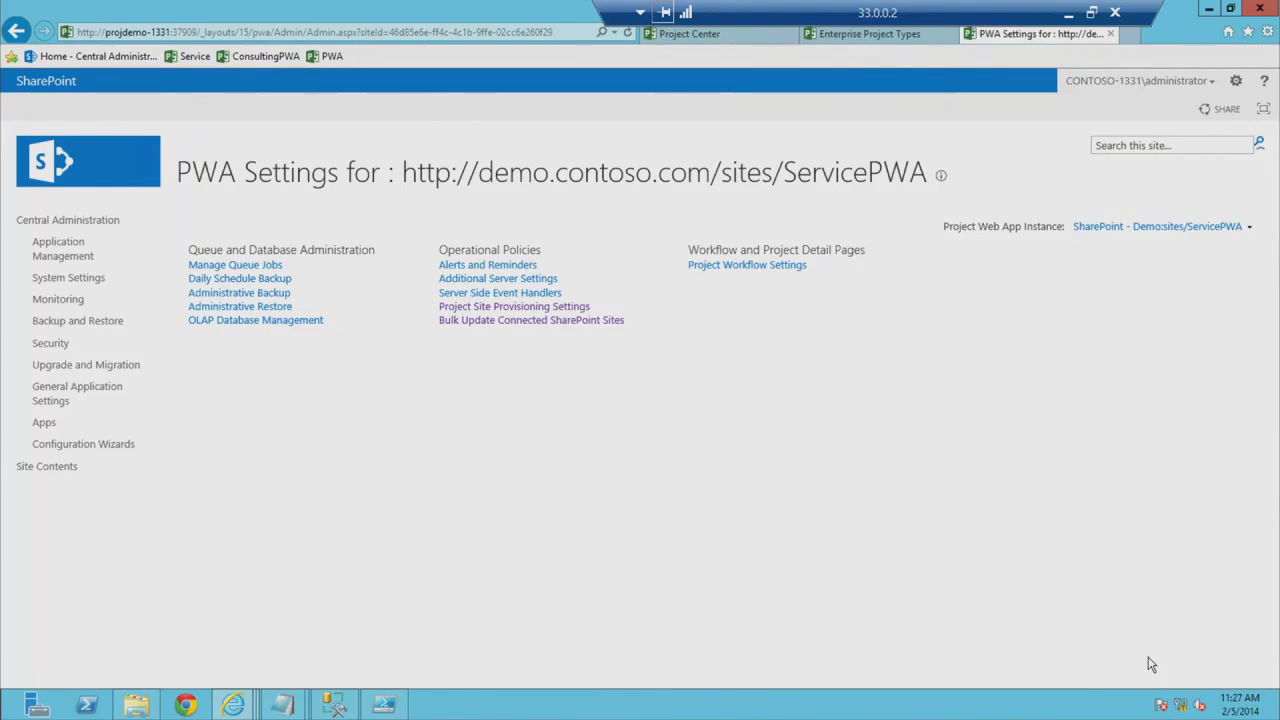
# Step: On the ServicePWA site, open Sentinal Client's issues from the Issues and Risks list
pyautogui.click(731, 42)
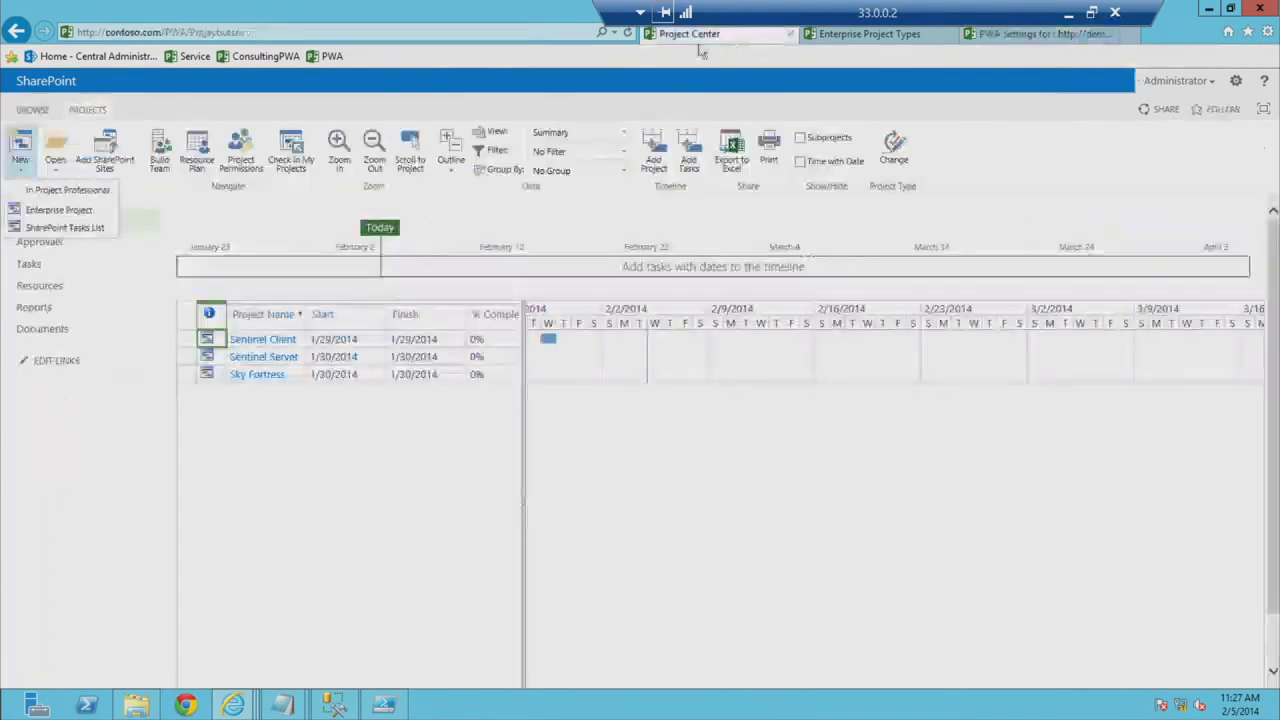
pyautogui.click(866, 36)
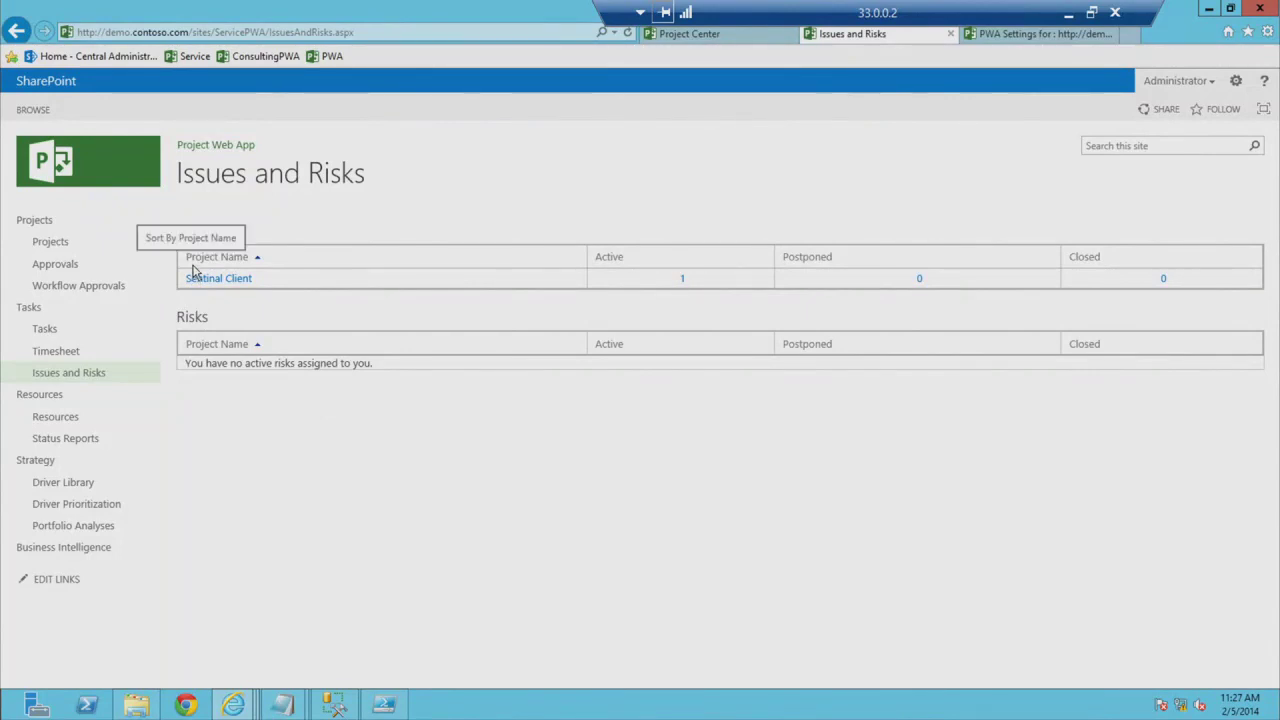
pyautogui.click(214, 280)
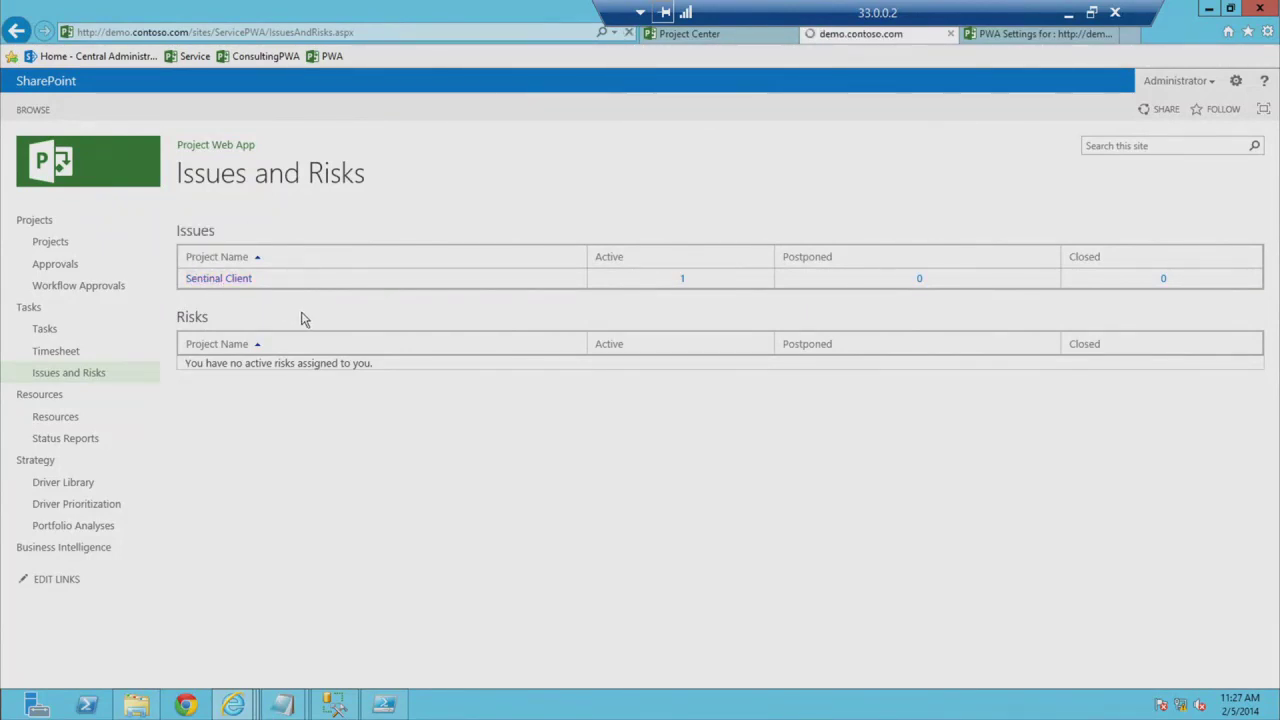